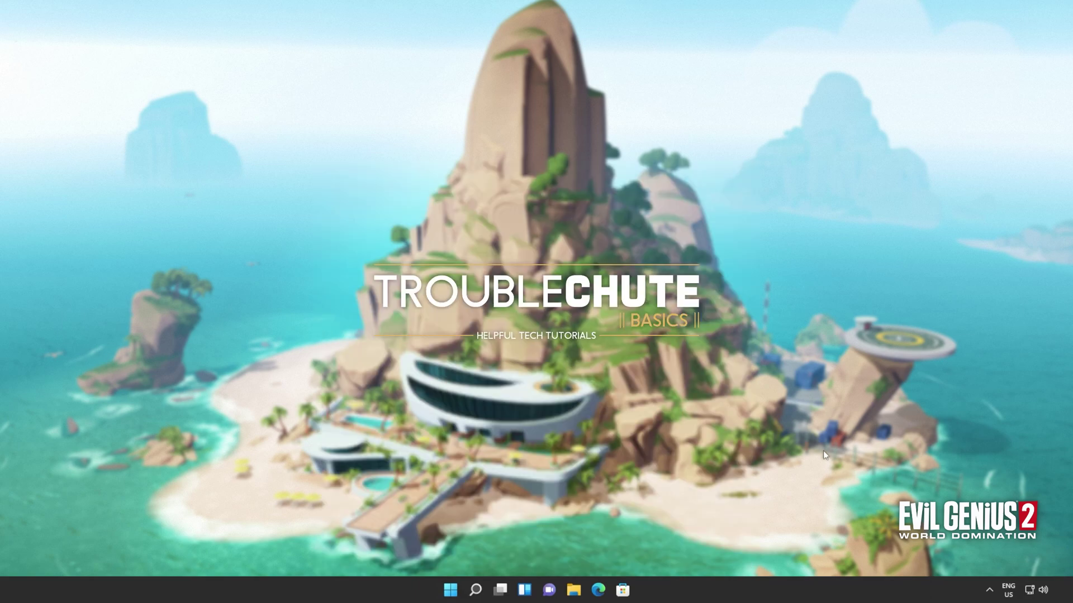
Restart the computer using the power options.
key(super)
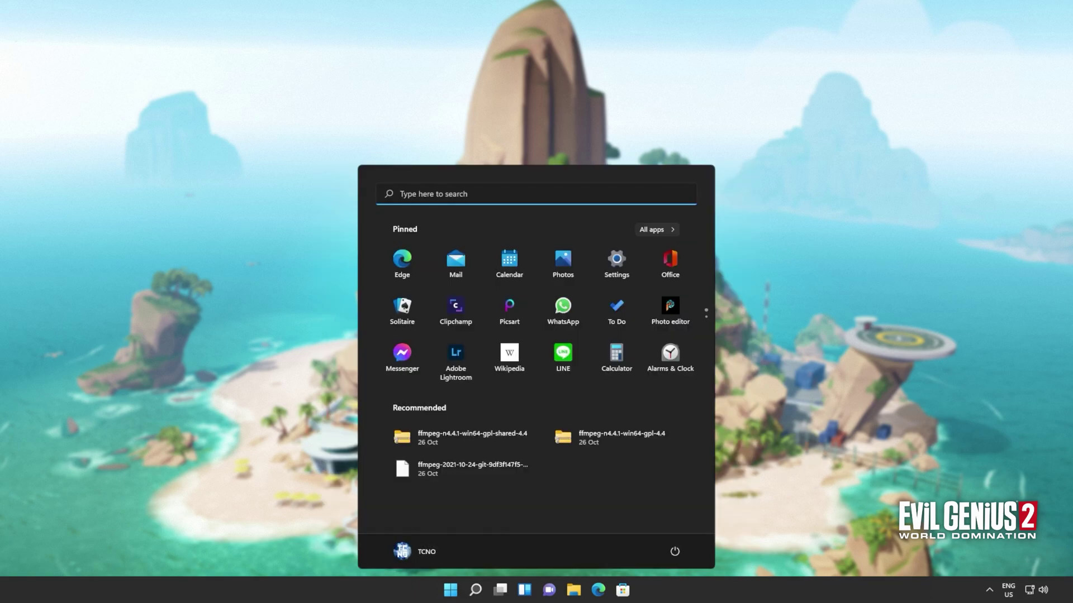
click(674, 554)
click(682, 525)
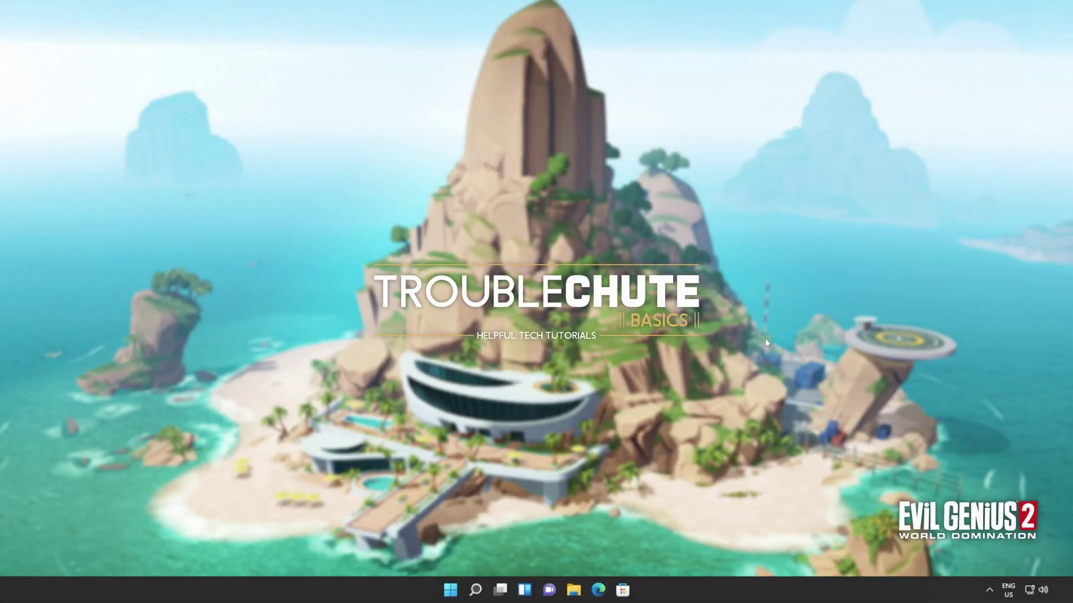
Launch Windows PowerShell as administrator and allow it to make changes to the device.
key(super)
text(powershell)
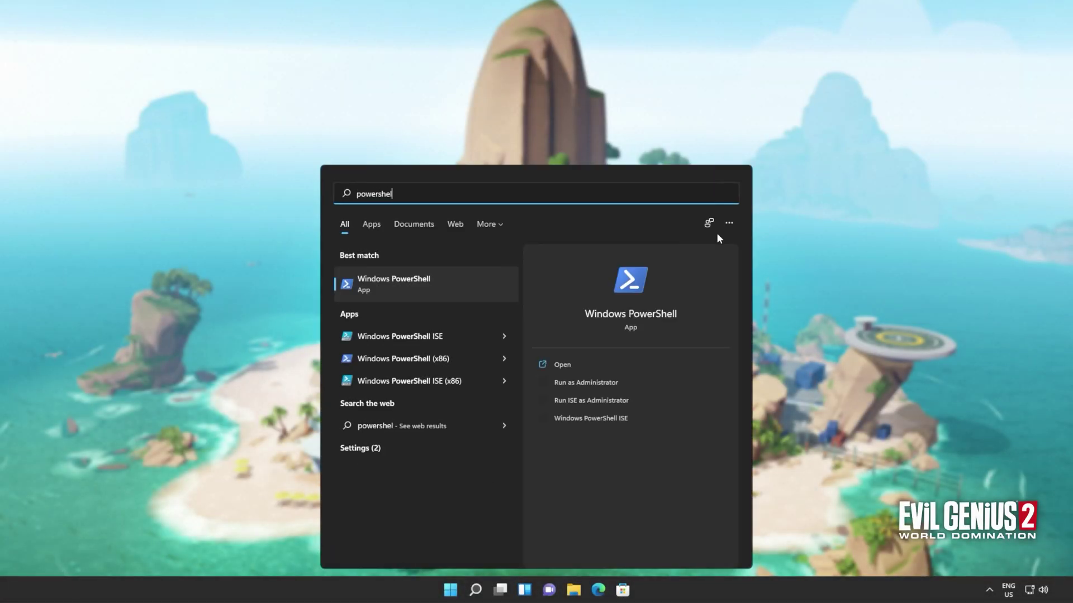
click(603, 380)
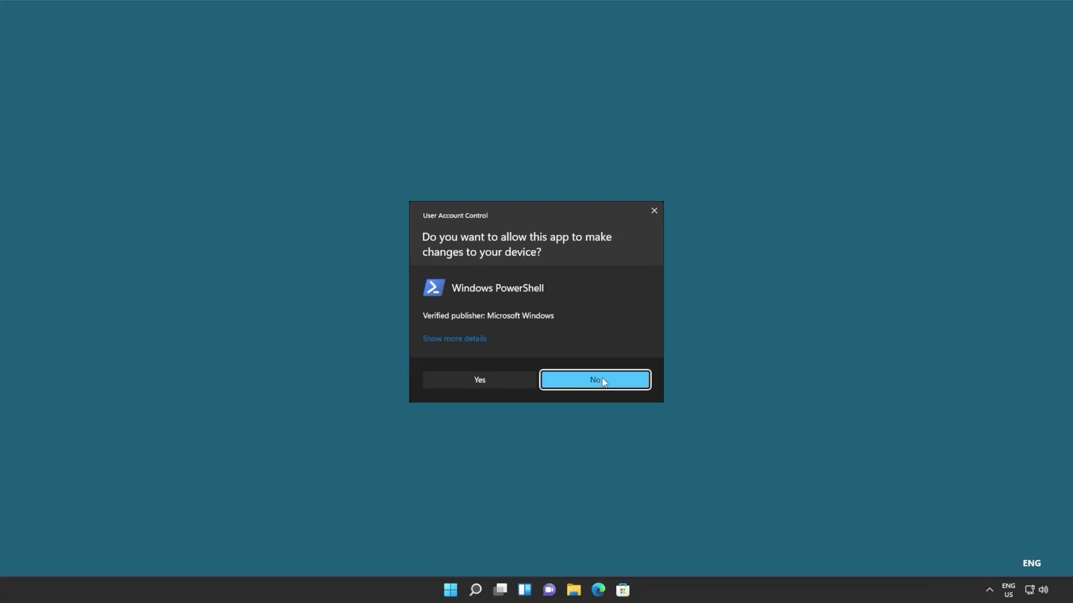
click(602, 378)
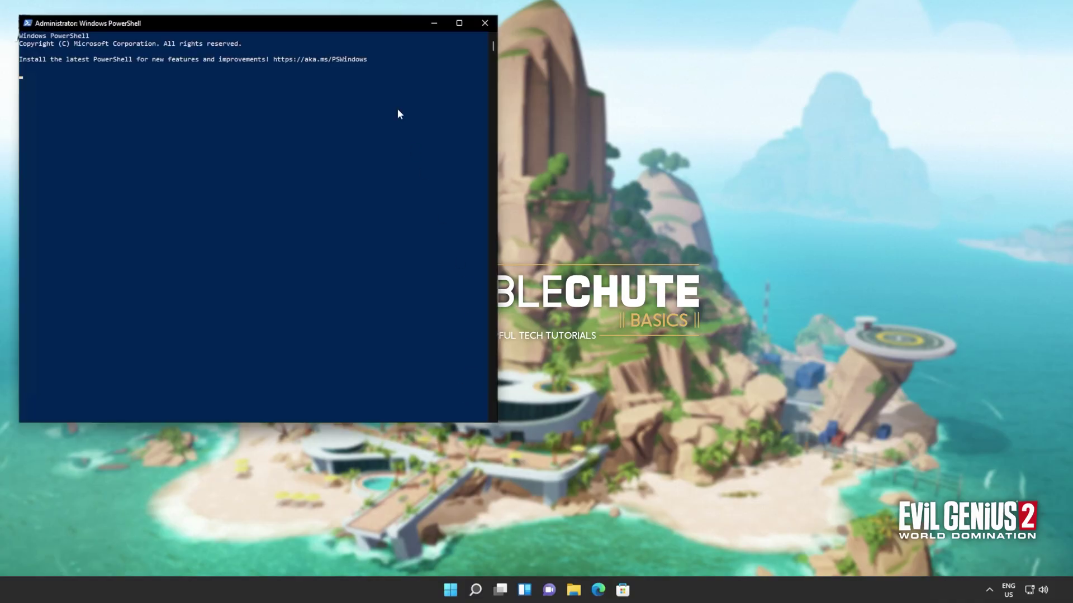
Run Get-AppXPackage *WindowsStore* -AllUsers | Foreach {Add-AppxPackage -DisableDevelopmentMode -Register "$($_.InstallLocation)\AppXManifest.xml"} in PowerShell, then close it.
drag(356, 29, 608, 106)
right_click(657, 200)
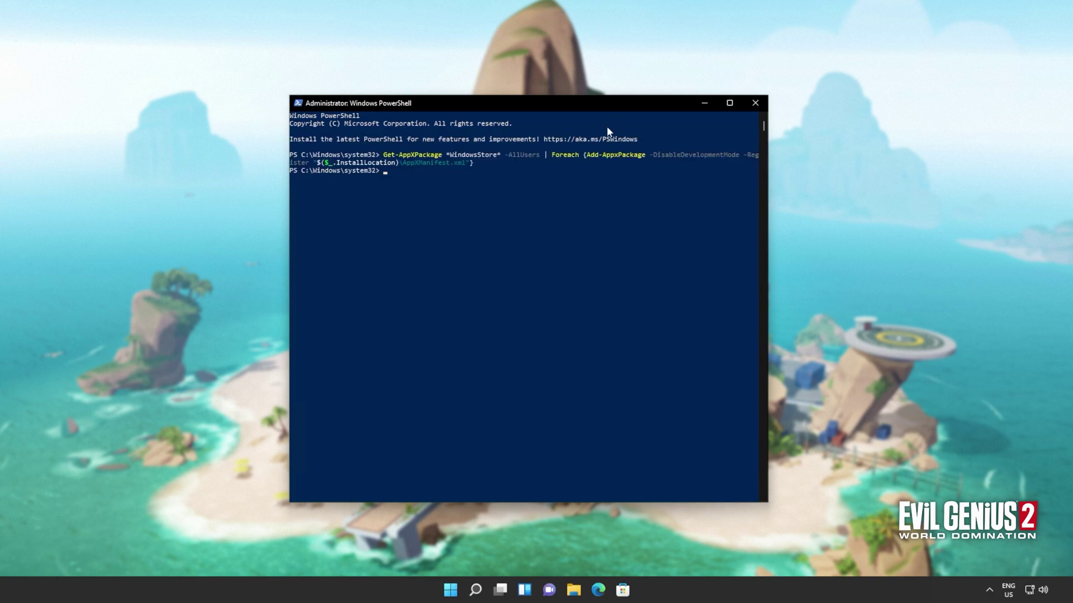
click(755, 102)
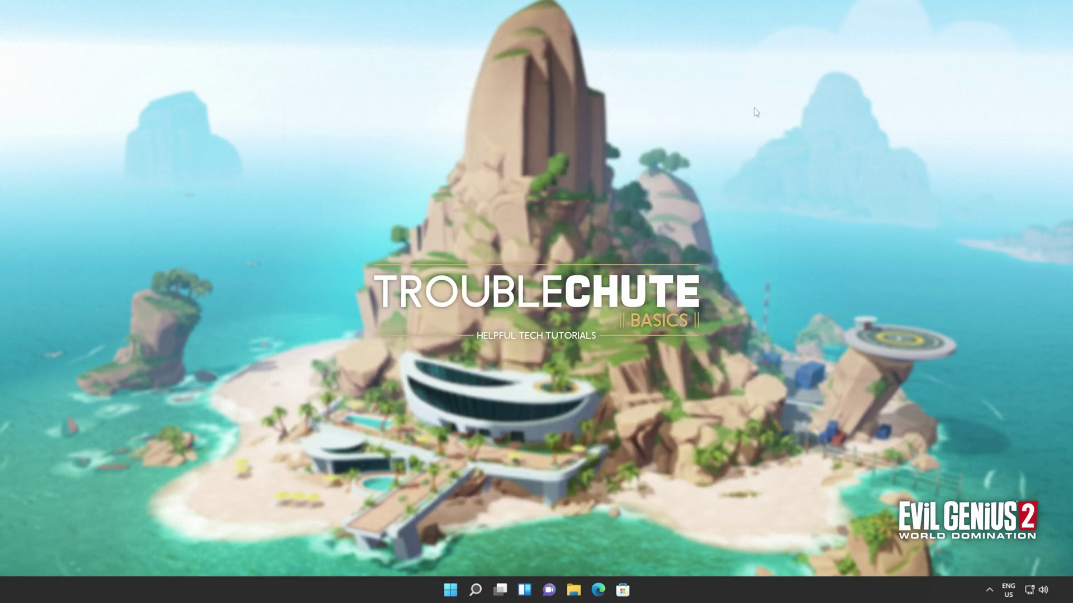
Search for "store" on the computer and open the Microsoft Store app.
key(super)
text(store)
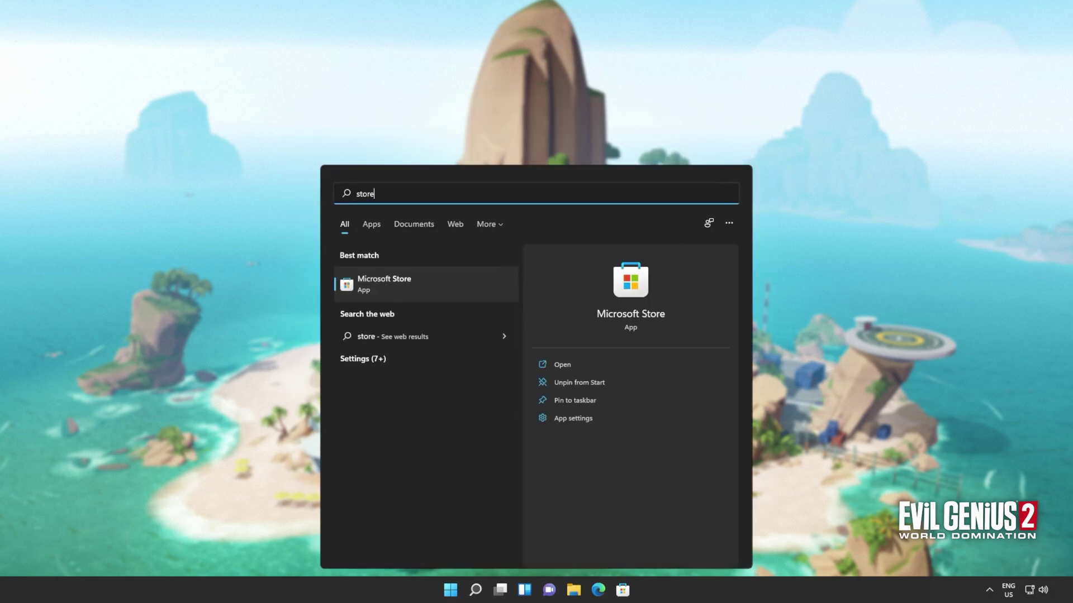
click(488, 296)
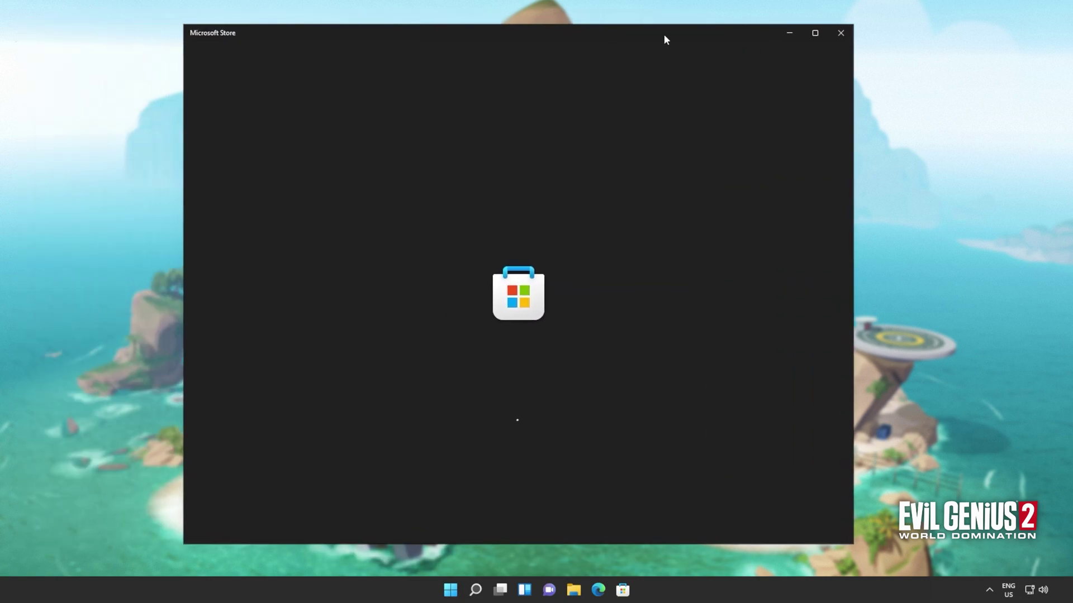
drag(665, 39, 677, 39)
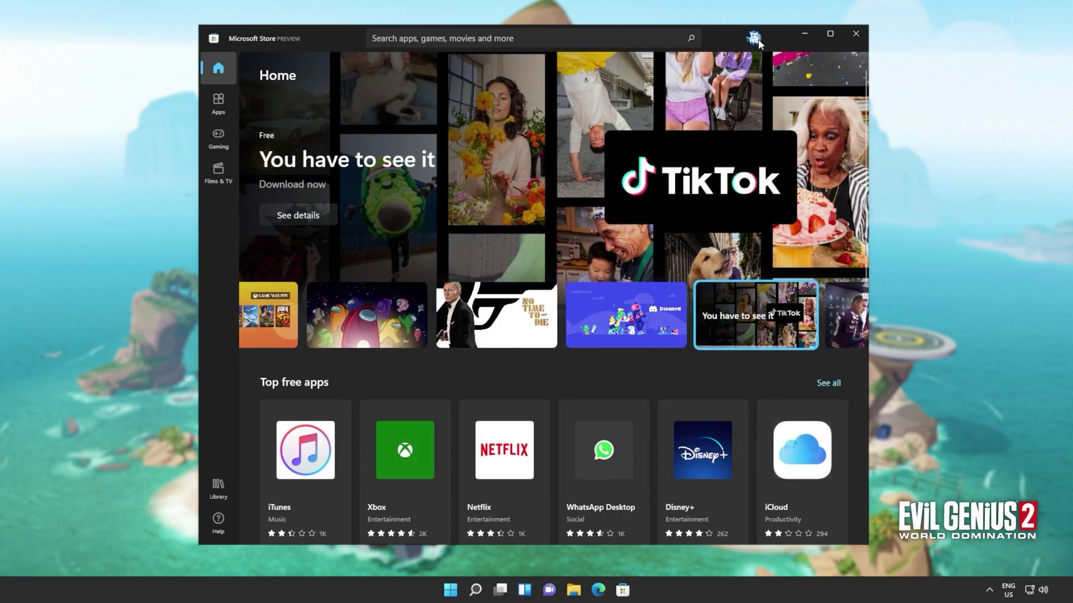
Sign out of the current account in the Microsoft Store.
click(758, 40)
click(627, 84)
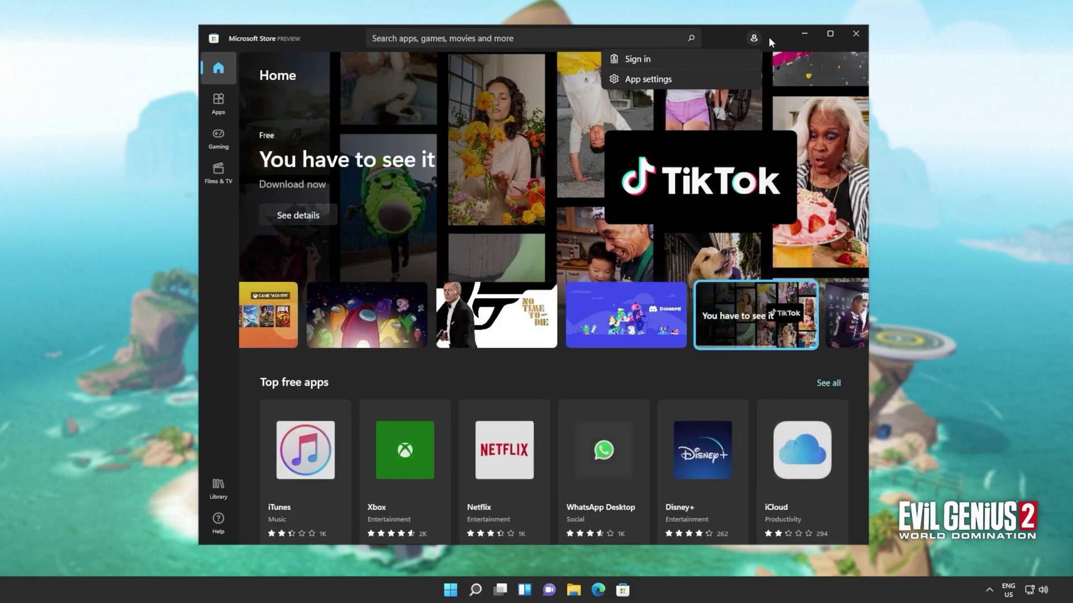
Synchronize the system clock with the time server in the Windows date and time settings and close Settings.
key(super)
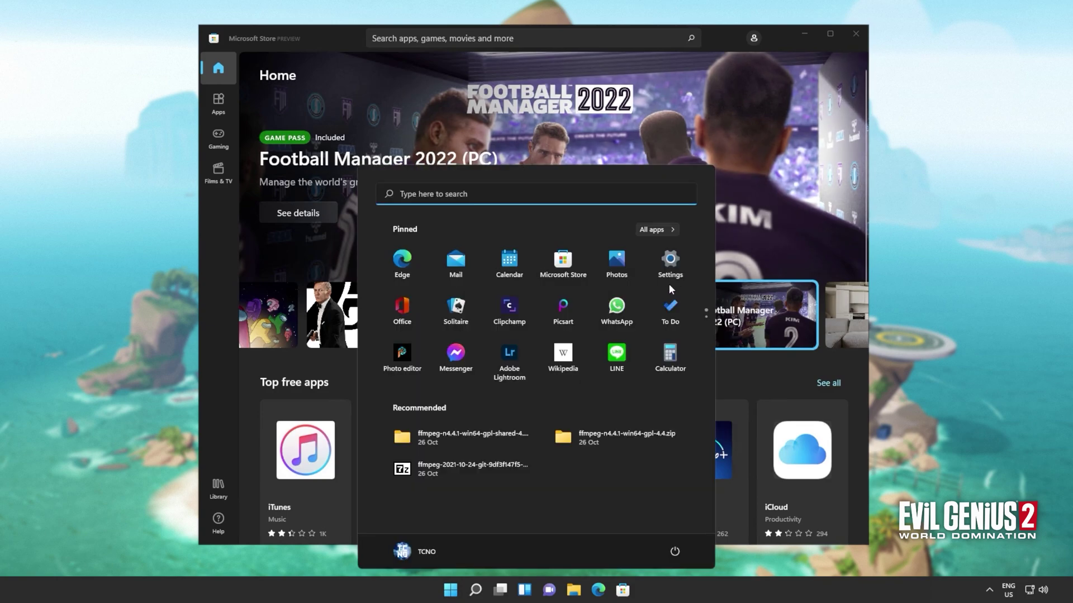
click(671, 275)
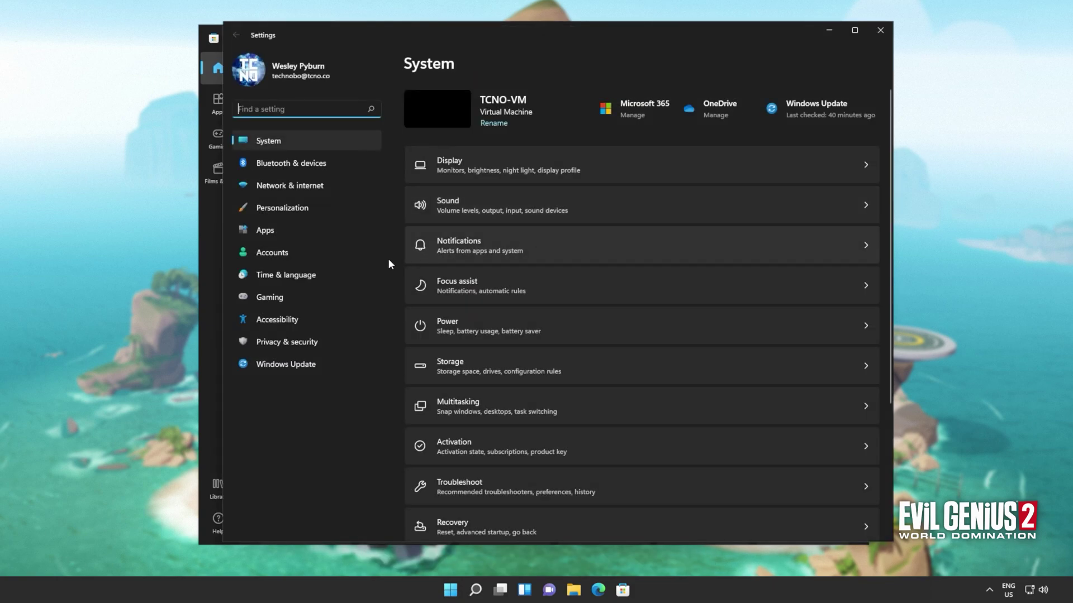
click(319, 274)
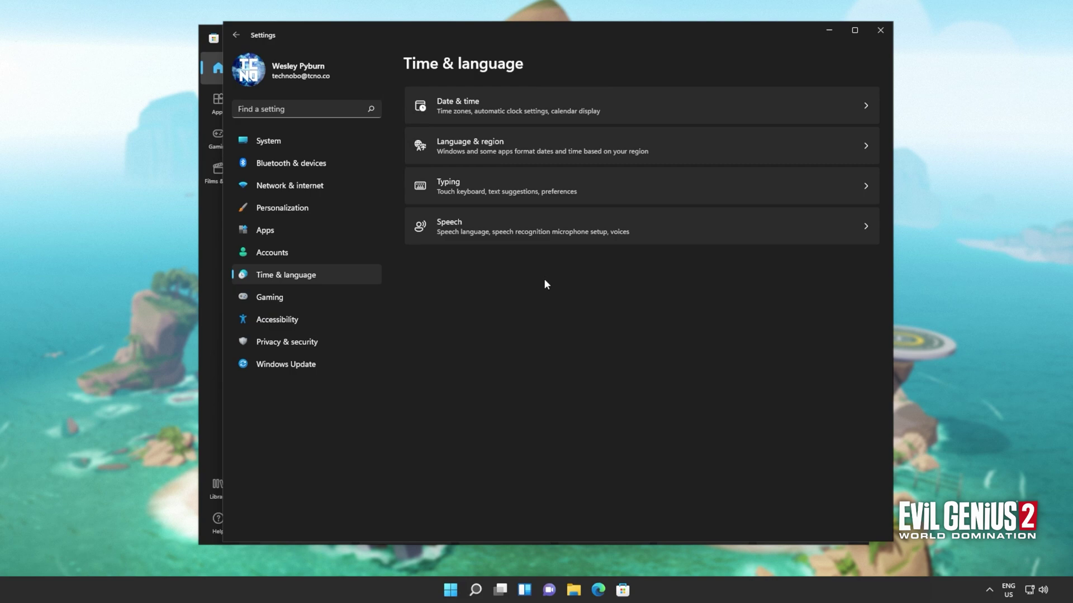
click(513, 99)
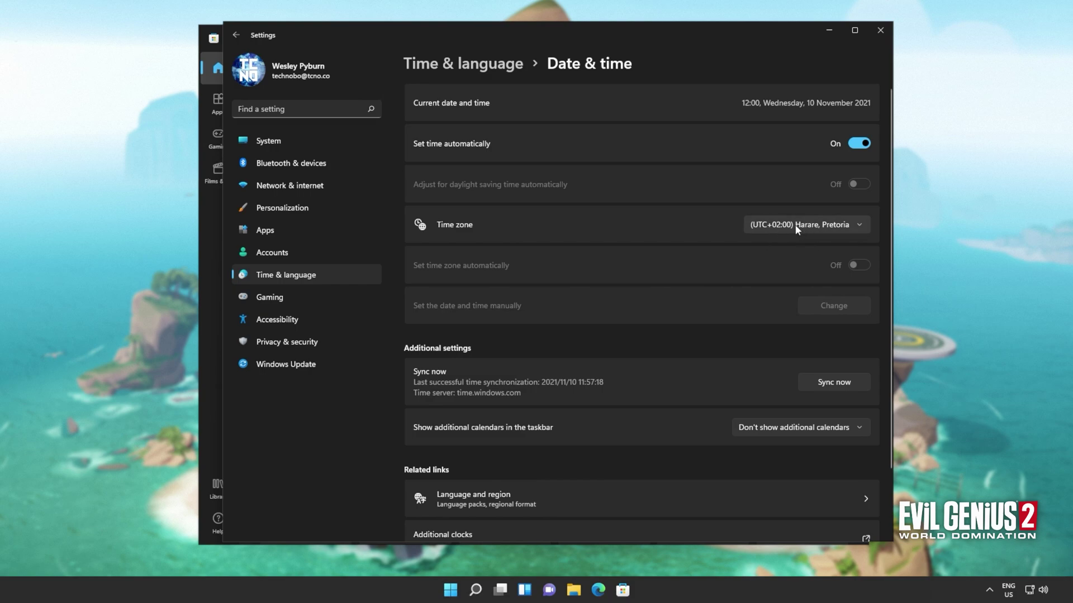
click(857, 386)
click(880, 31)
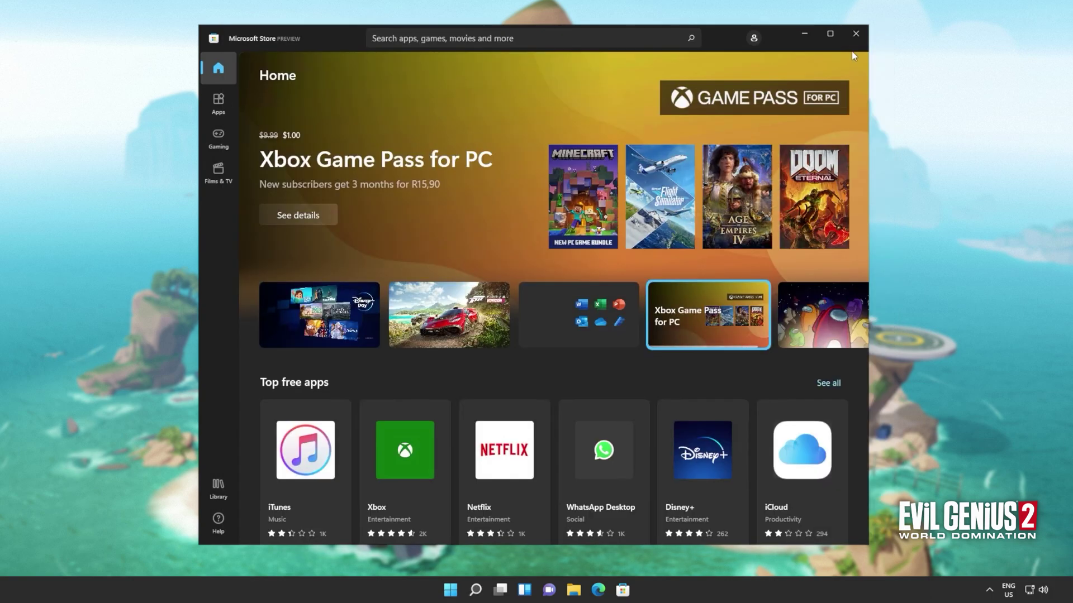
Sign back in to the Microsoft Store with the saved personal Microsoft account.
click(754, 39)
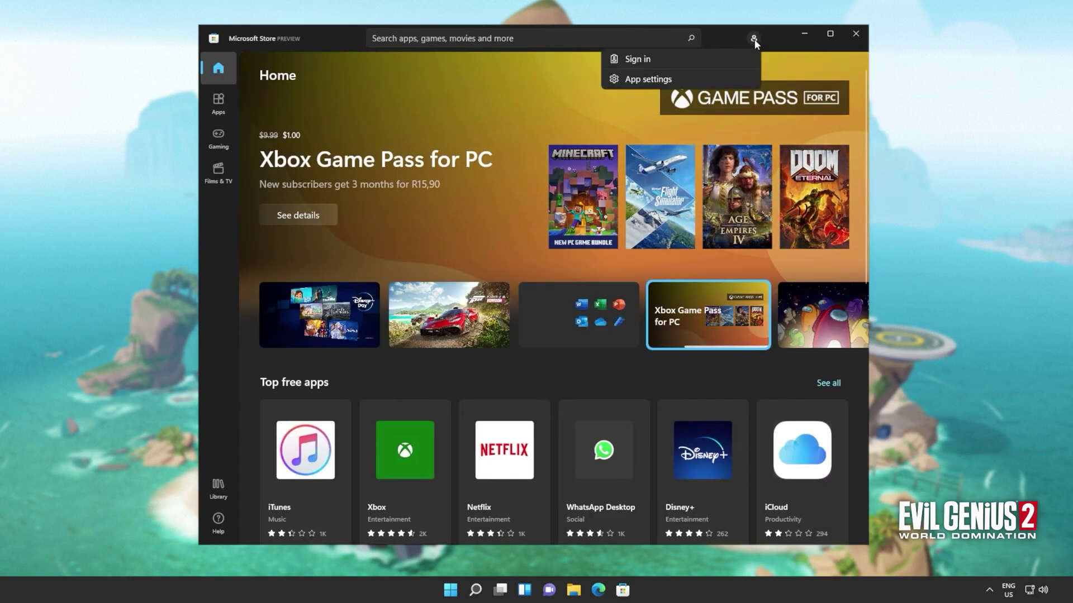
click(689, 55)
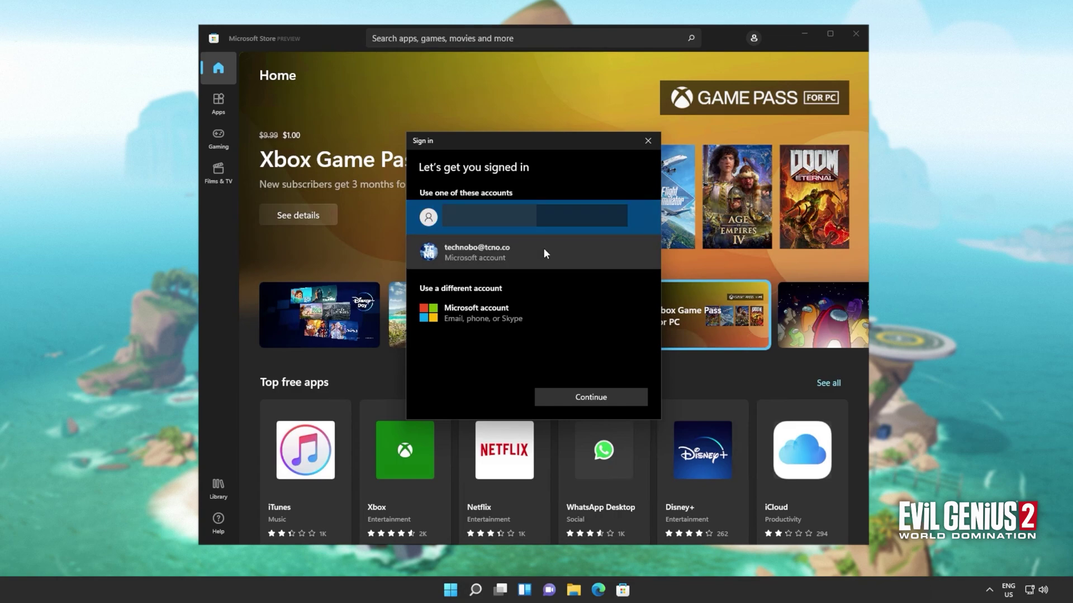
click(543, 248)
click(599, 397)
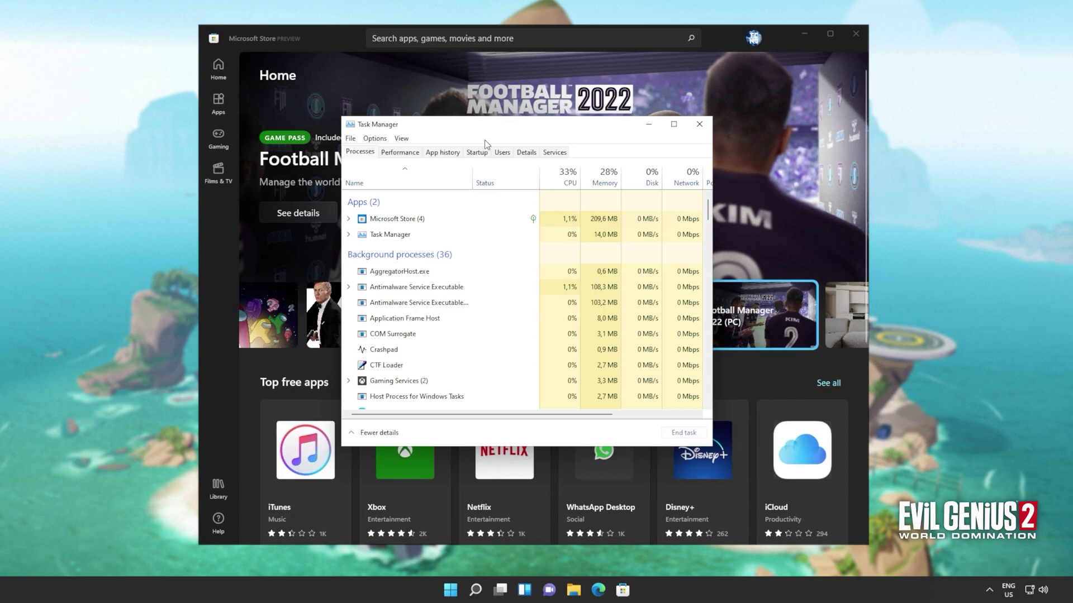
Open the Services console from Task Manager and enlarge its window to show more of the service list.
click(554, 152)
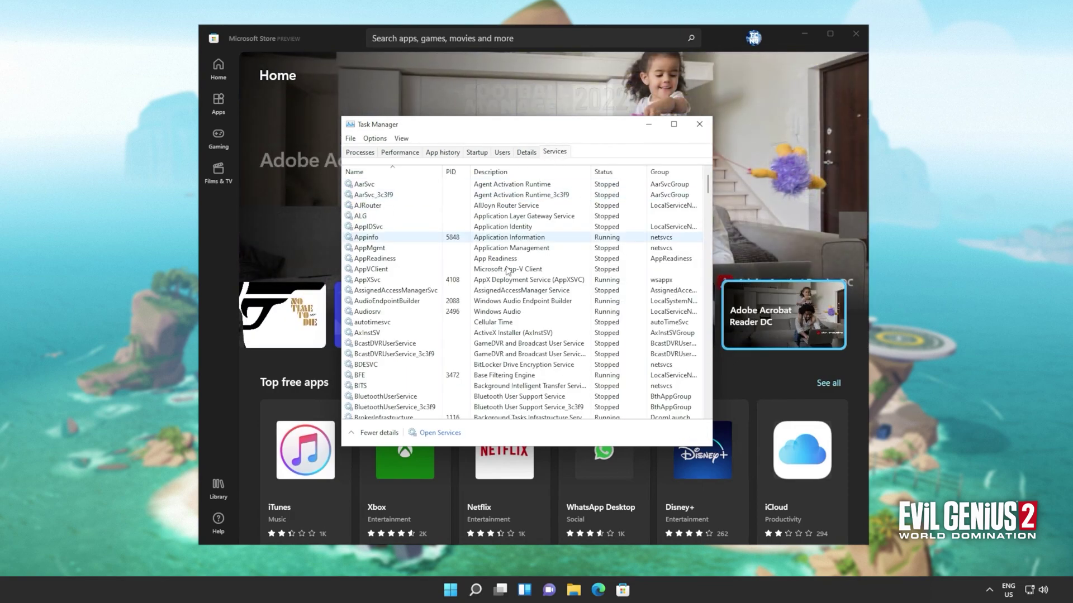
click(444, 433)
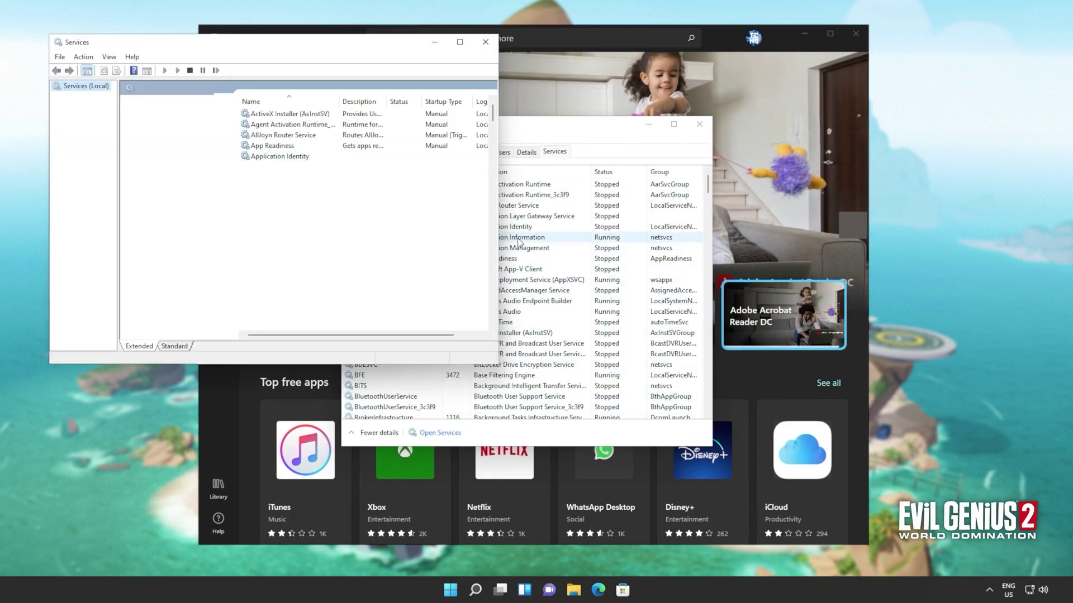
drag(389, 35, 519, 19)
drag(630, 354, 879, 556)
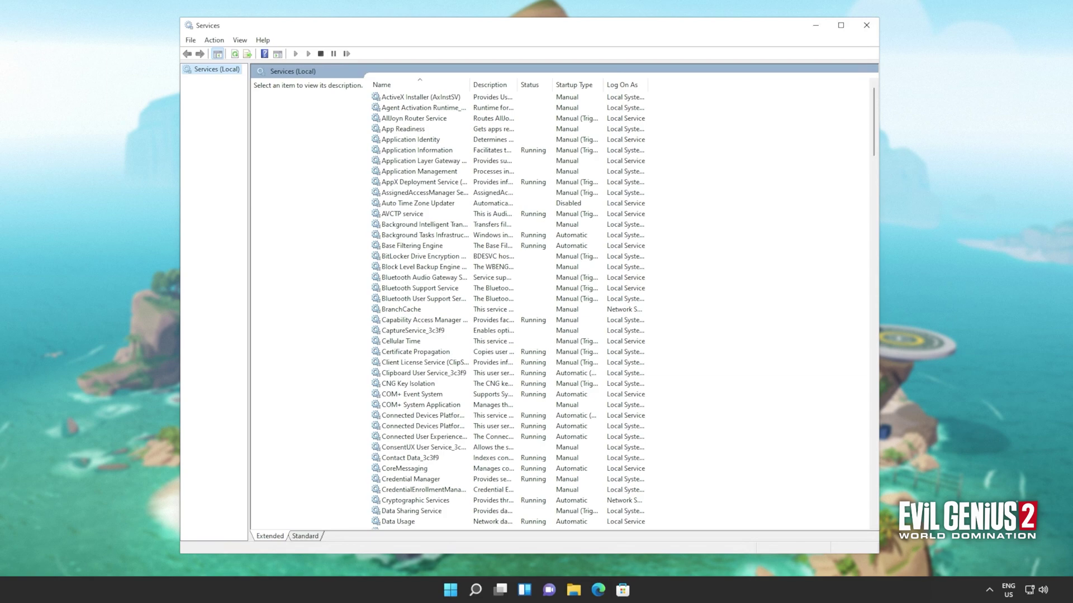
Find the Windows Update service in the list and start it.
scroll(718, 270, down, 20)
scroll(711, 276, down, 8)
scroll(422, 427, down, 1)
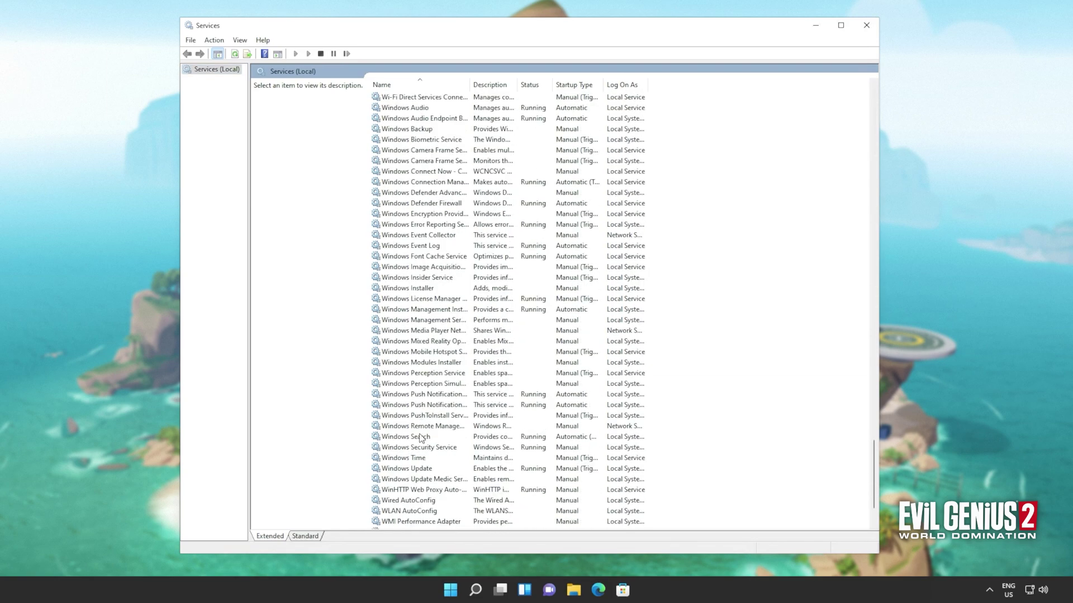
right_click(486, 468)
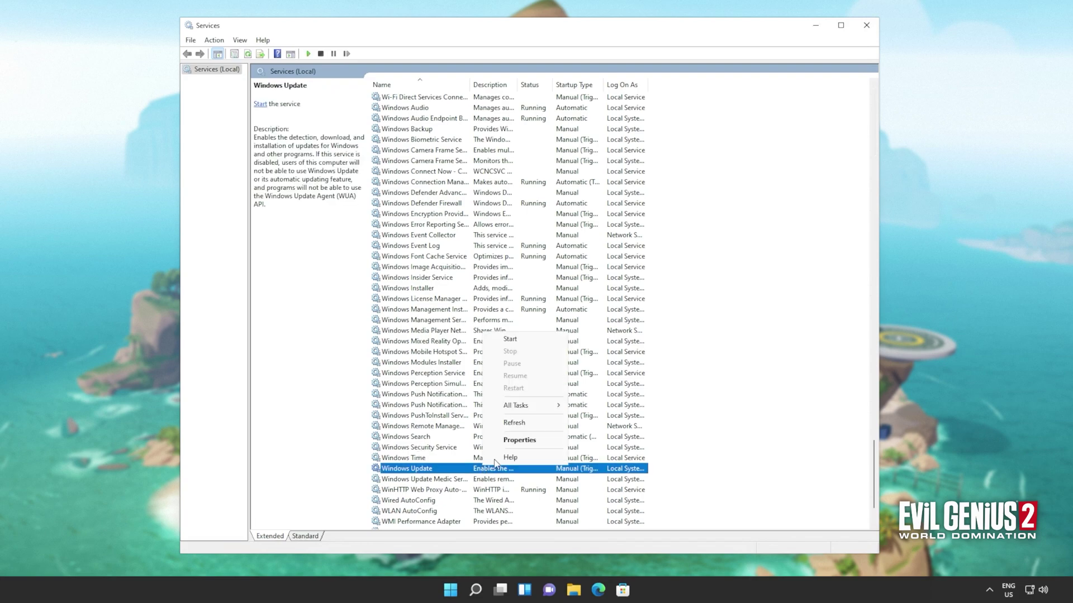
click(514, 340)
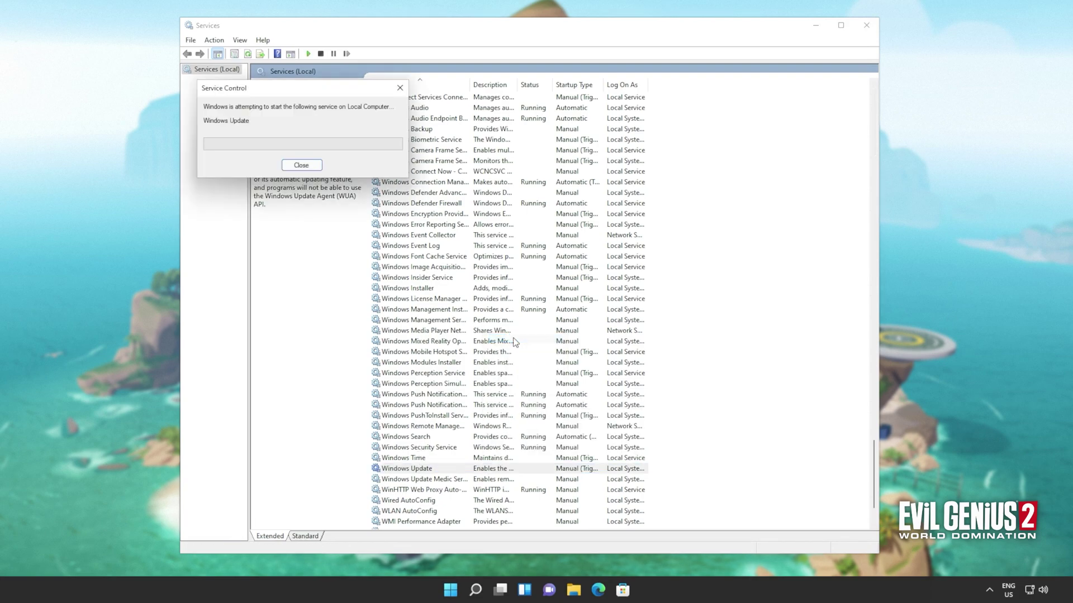
Set the Windows Update service's startup type to Automatic and save the properties.
right_click(471, 473)
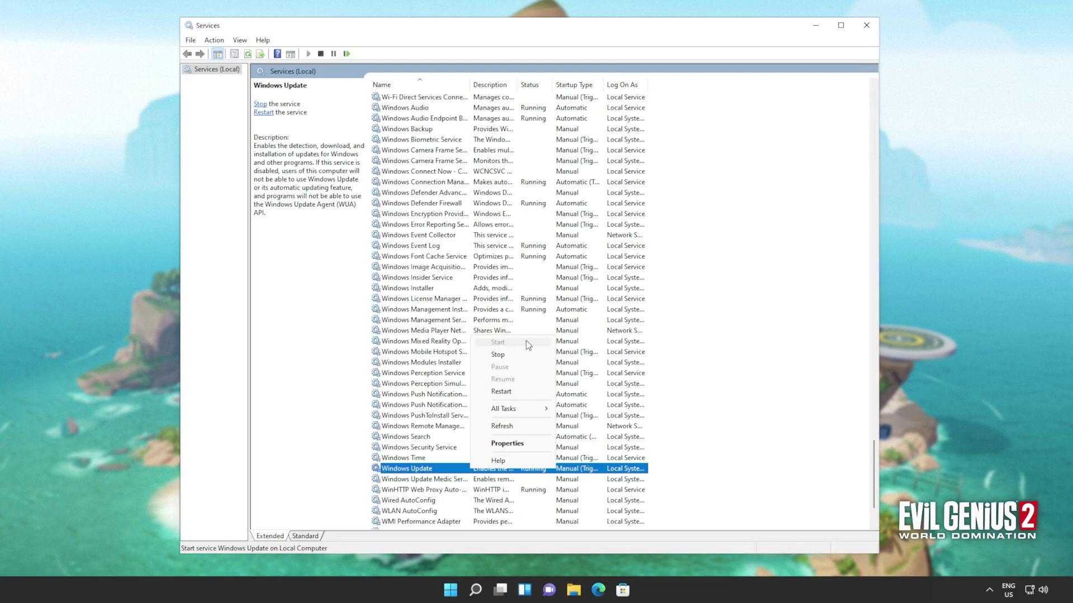
right_click(514, 469)
click(541, 446)
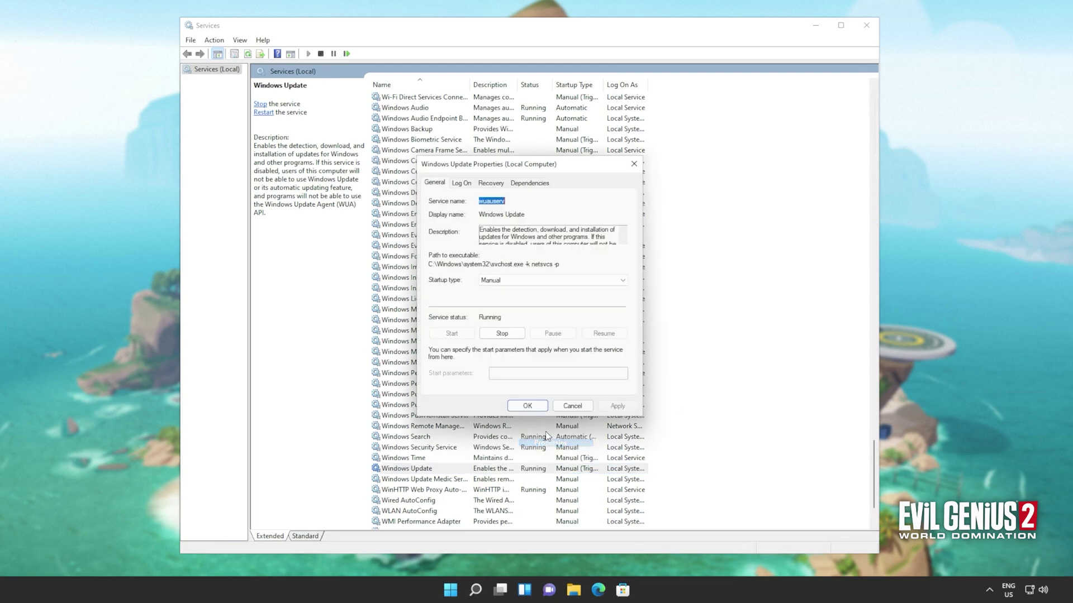
click(553, 280)
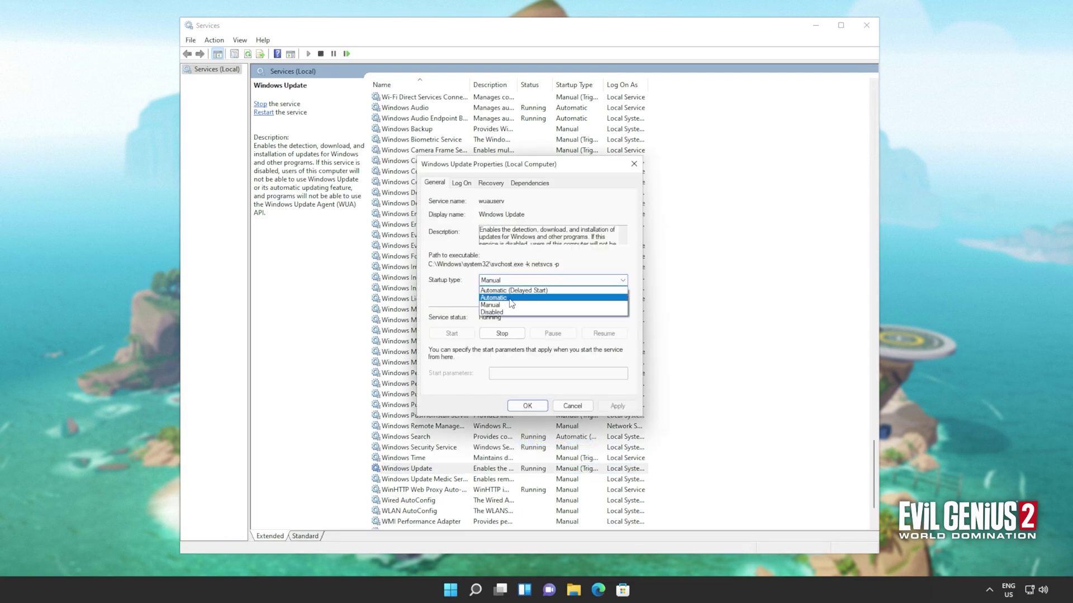
click(506, 298)
click(528, 406)
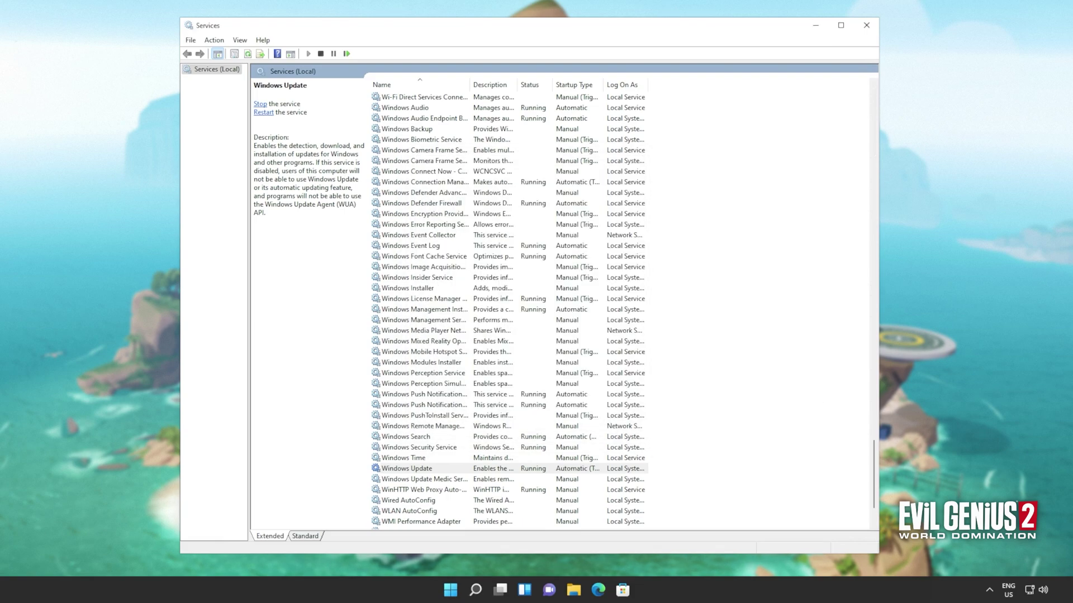
Find the Microsoft Store Install Service in the list and restart it.
click(529, 332)
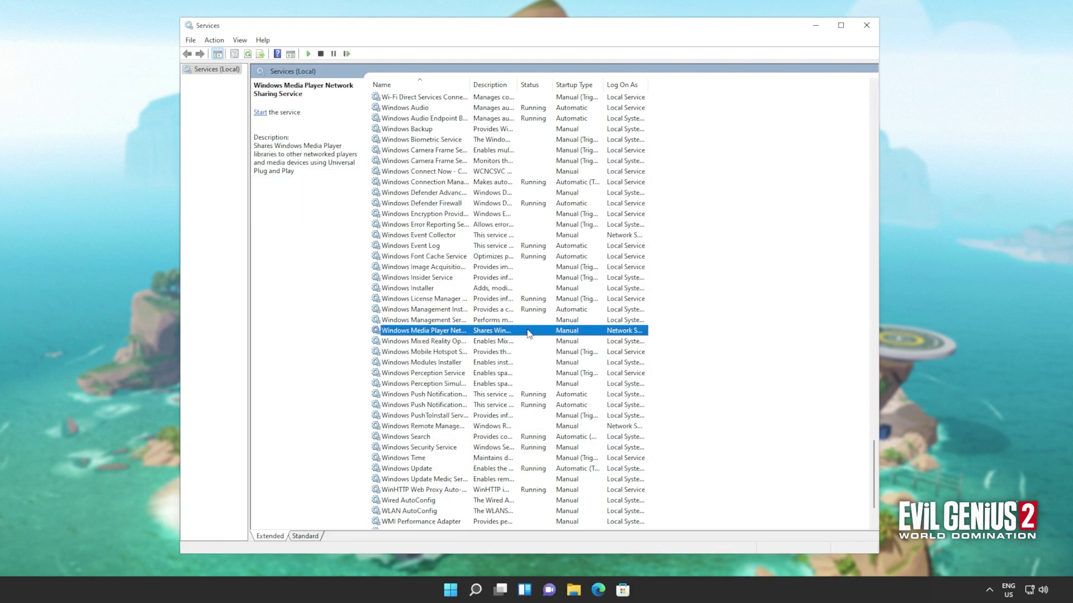
text(mi)
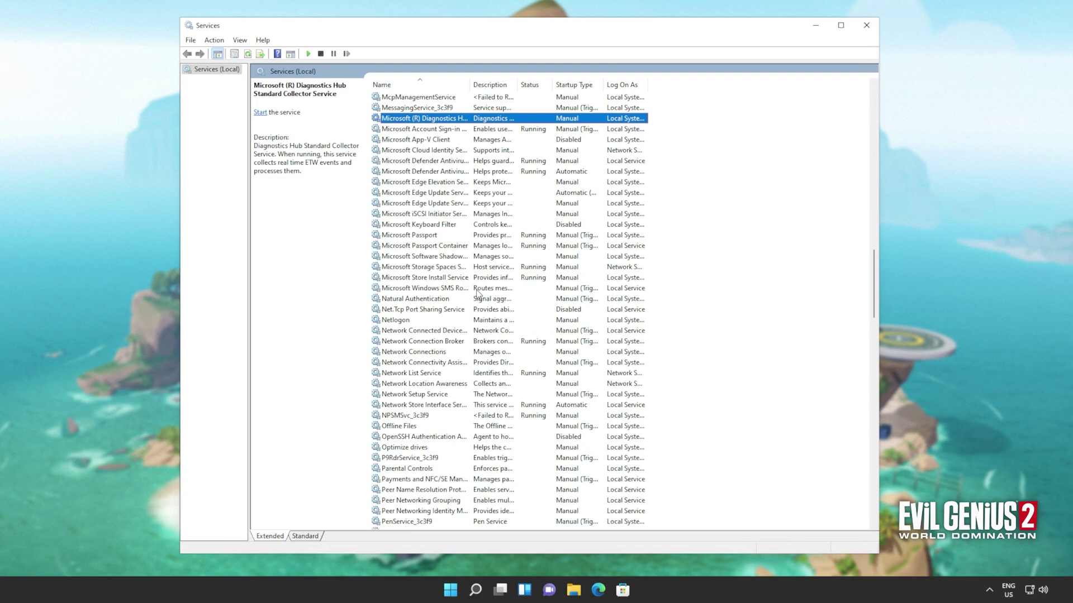
click(491, 277)
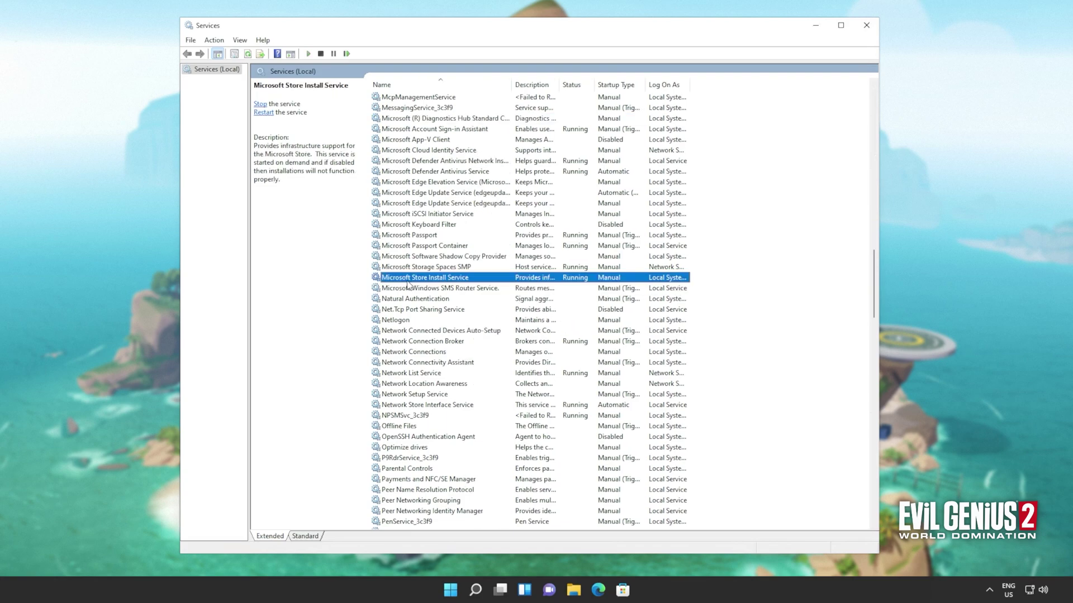
right_click(460, 281)
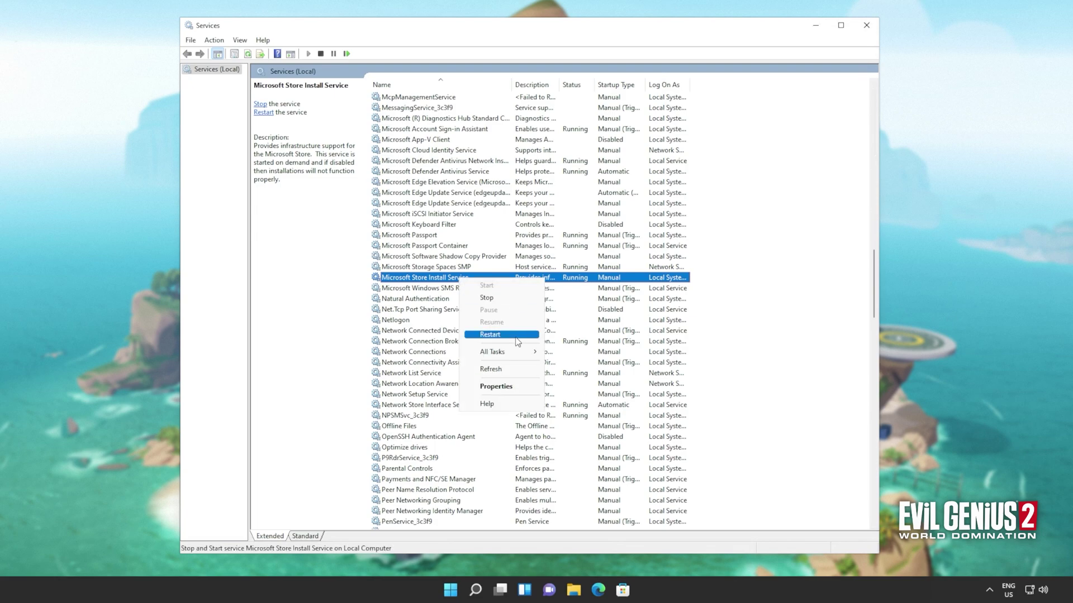
click(517, 335)
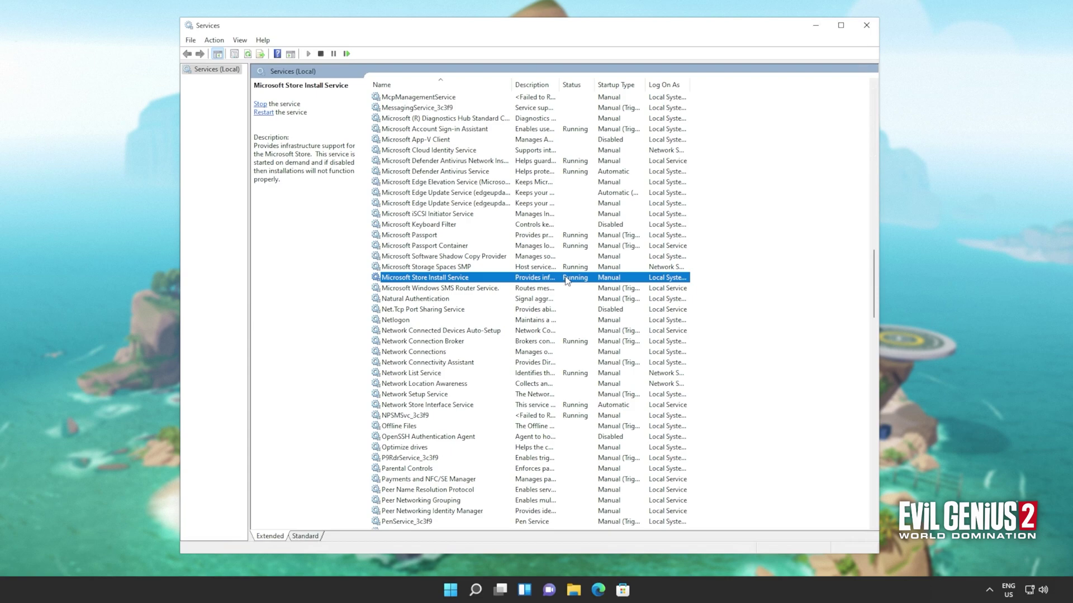
Set the Microsoft Store Install Service's startup type to Automatic and save the properties.
right_click(583, 278)
click(601, 384)
click(516, 289)
click(508, 297)
click(534, 410)
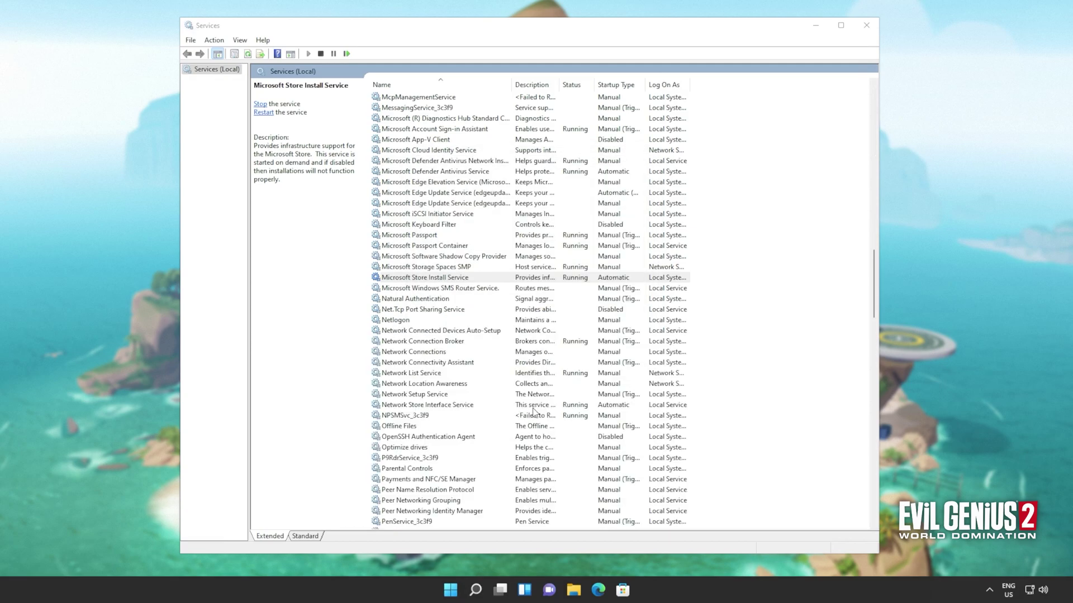
Find the Background Intelligent Transfer Service in the list and start it.
scroll(538, 329, up, 20)
scroll(489, 184, up, 15)
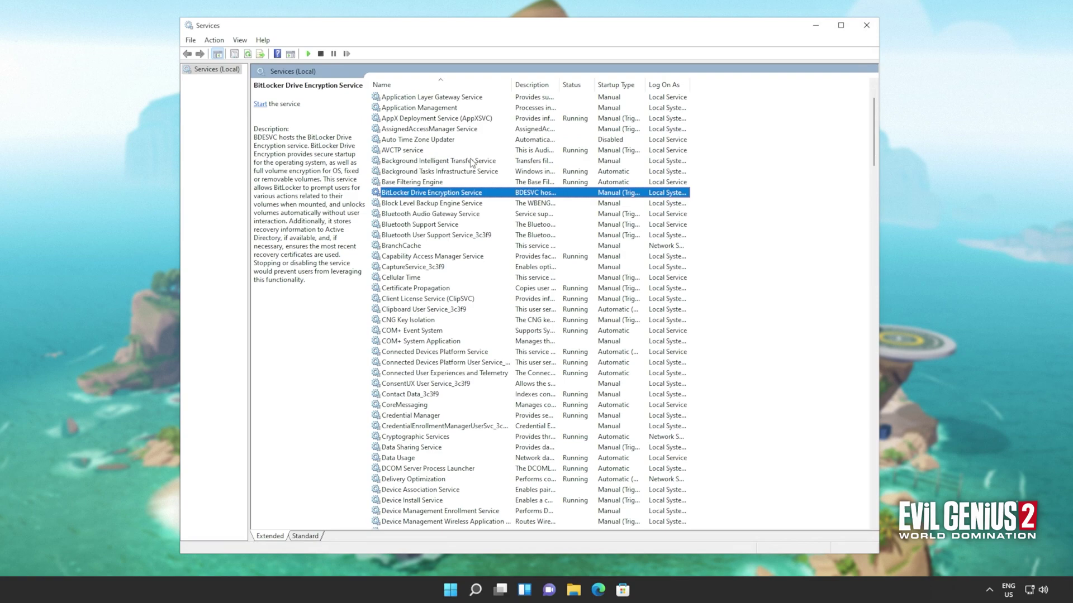
click(472, 162)
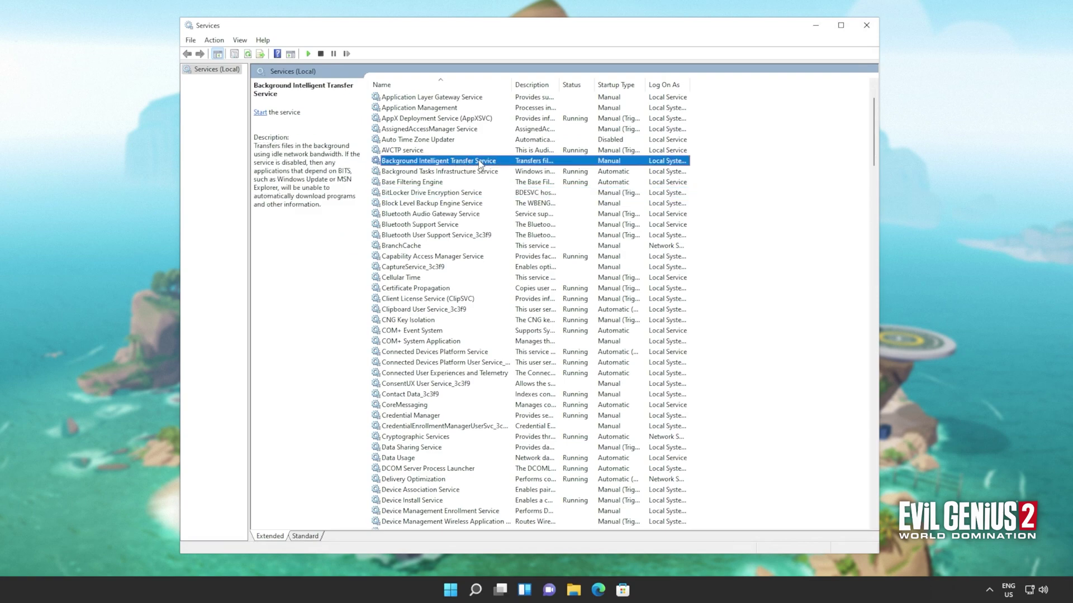
right_click(480, 163)
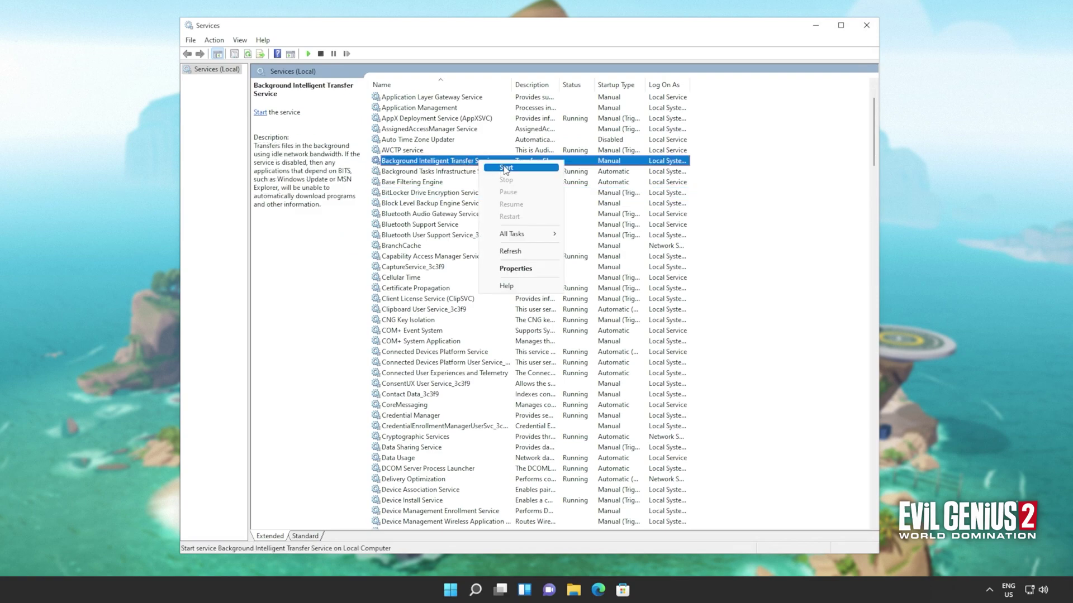
click(505, 168)
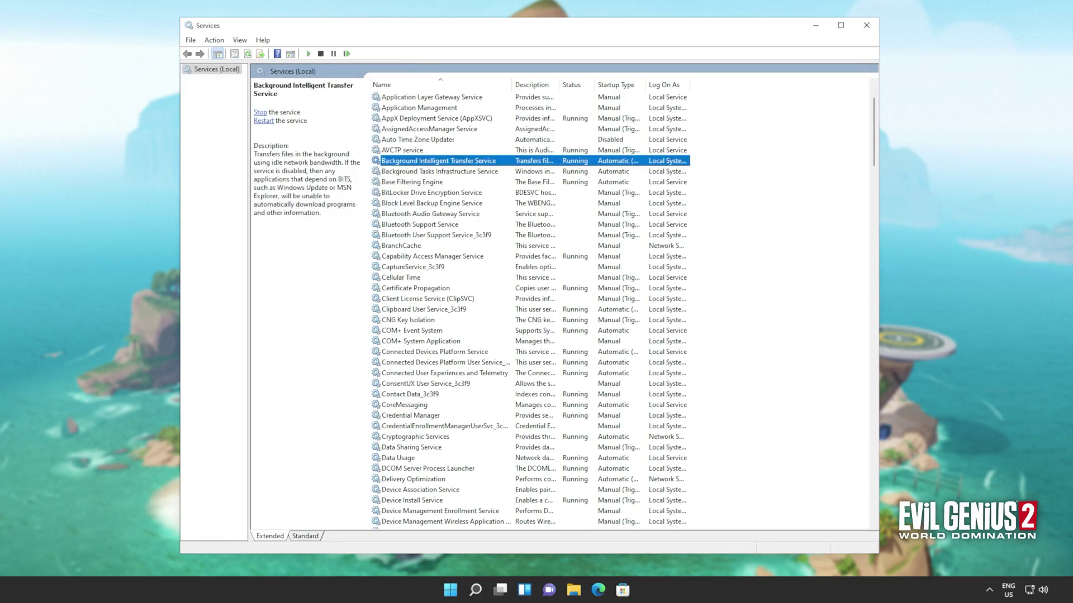
Set the Background Intelligent Transfer Service's startup type to Automatic, save the properties and clear away the Services and Task Manager windows.
right_click(531, 161)
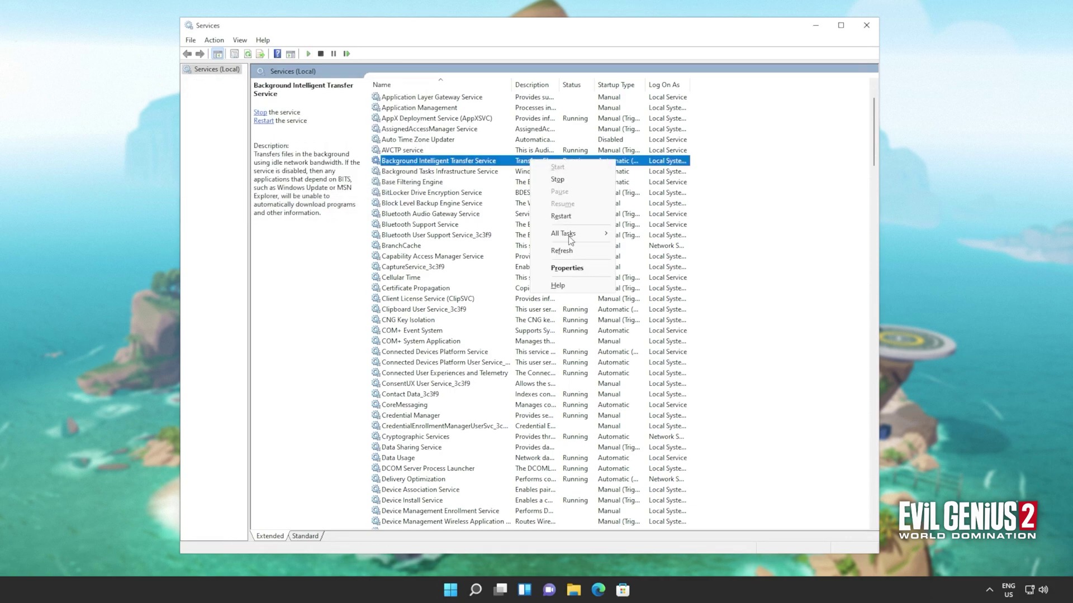
click(559, 272)
click(556, 280)
click(525, 290)
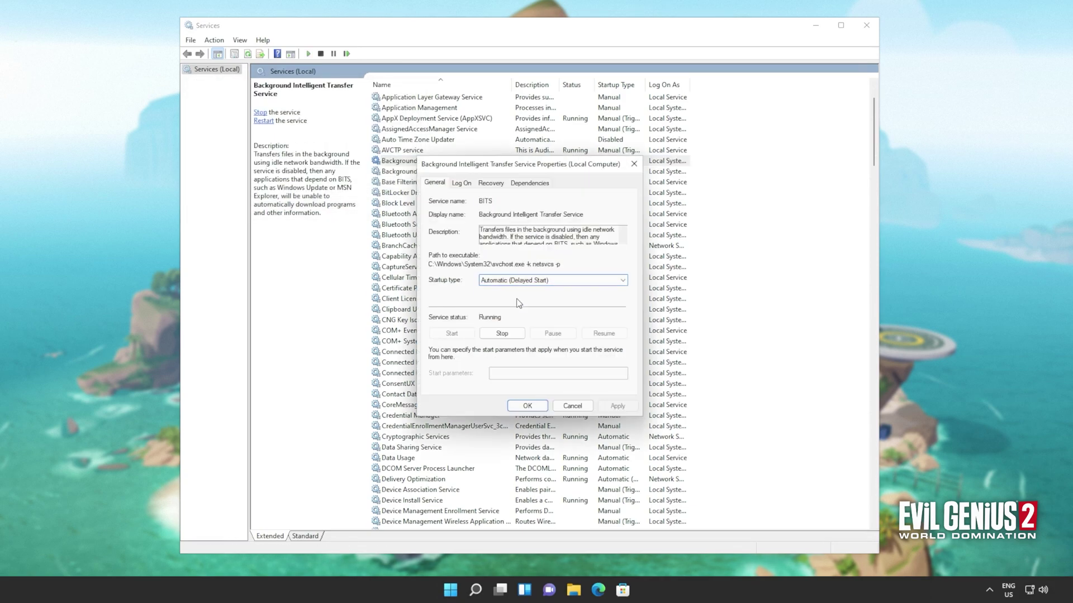
click(533, 406)
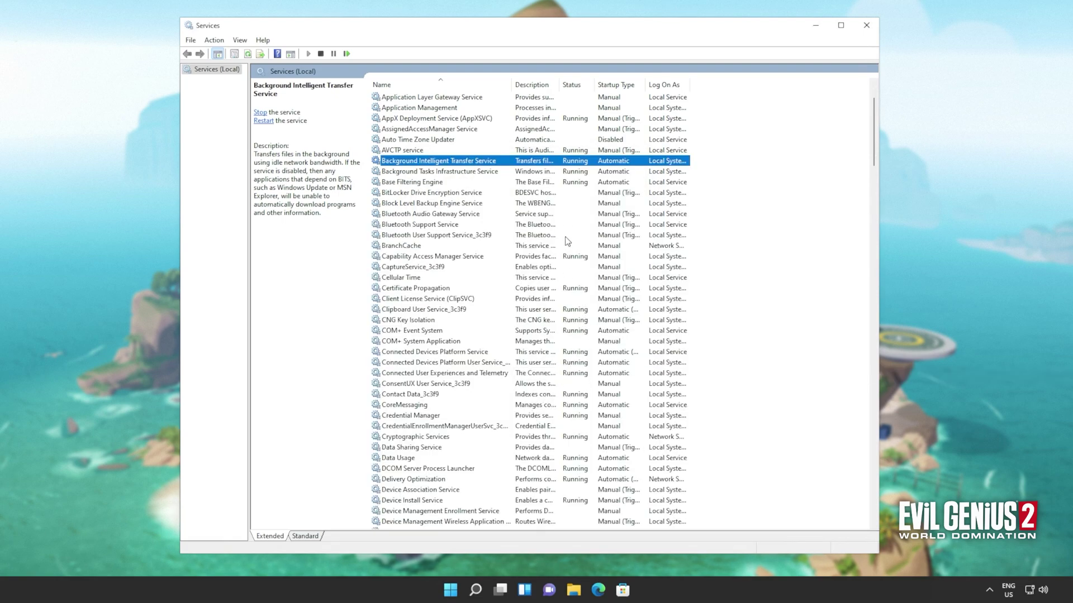
click(866, 25)
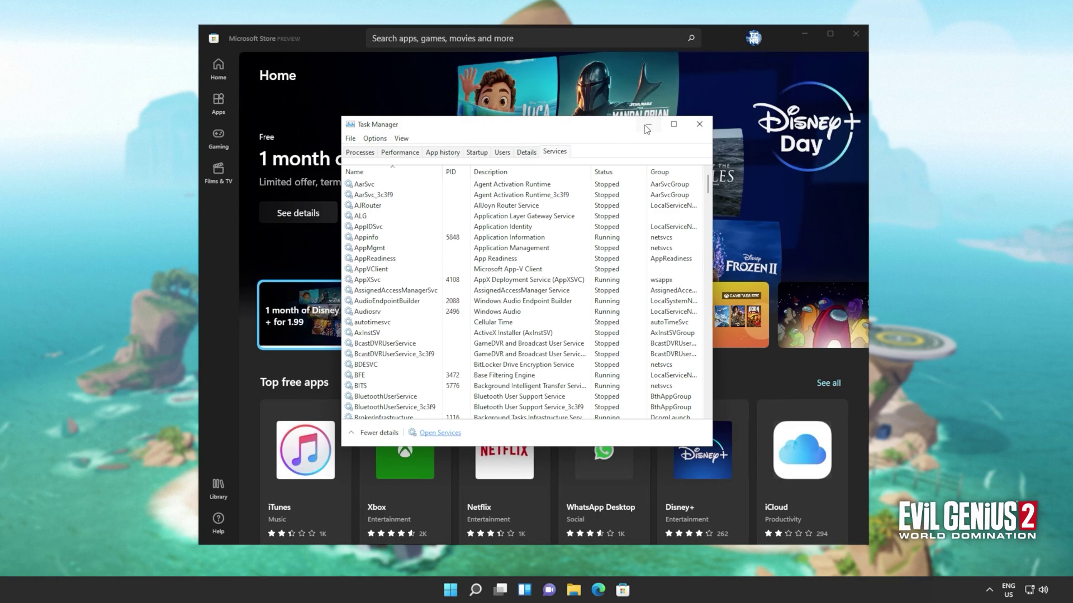
click(641, 128)
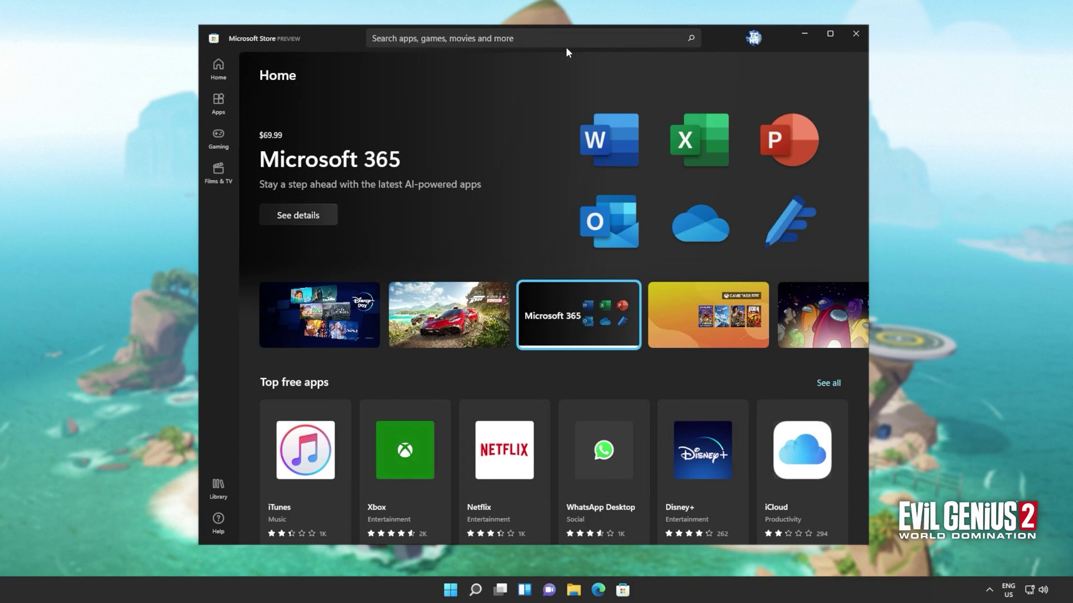
Search the Microsoft Store for "xbox identity provider" and leave the search page.
click(568, 45)
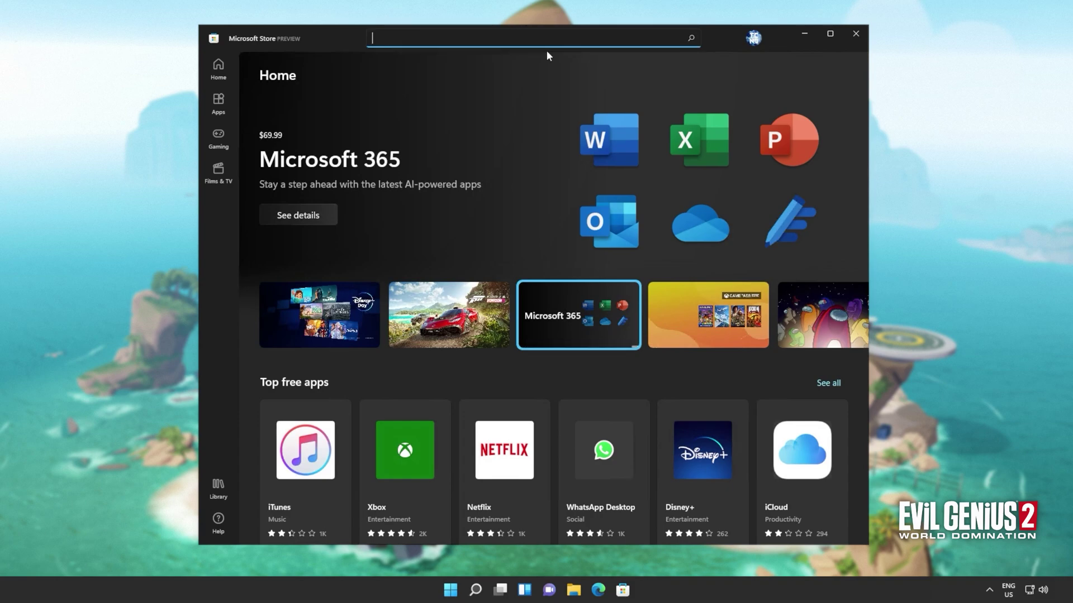
text(xbox identity)
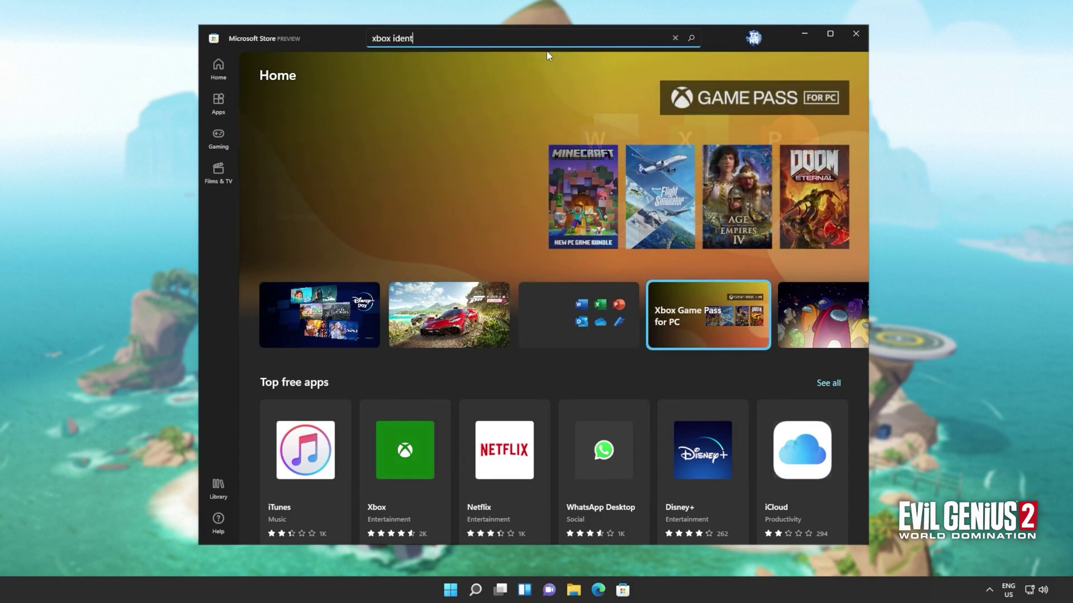
text( provider)
key(Return)
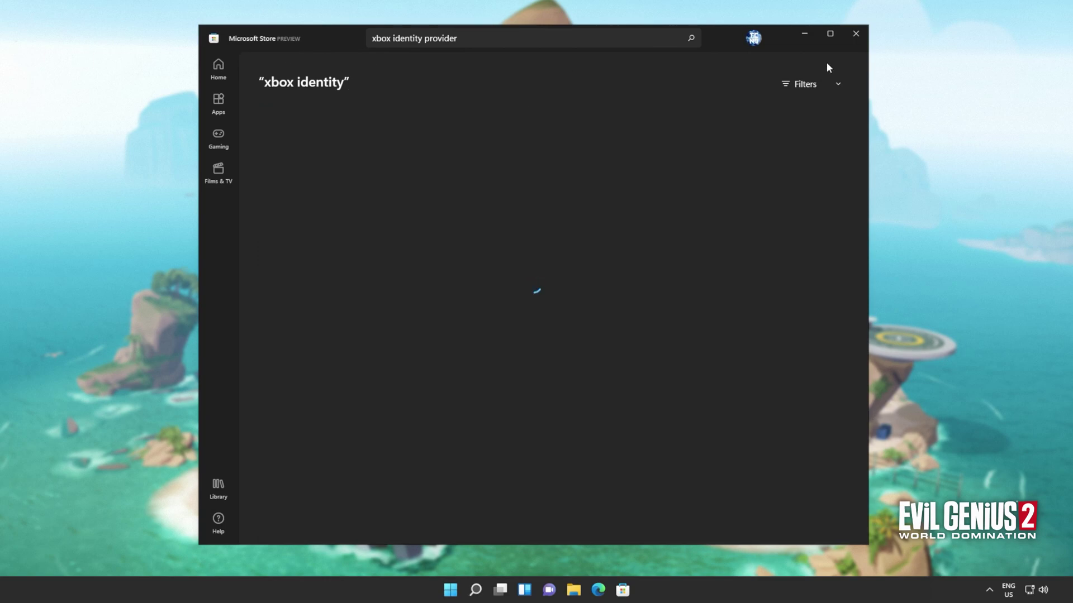
click(856, 33)
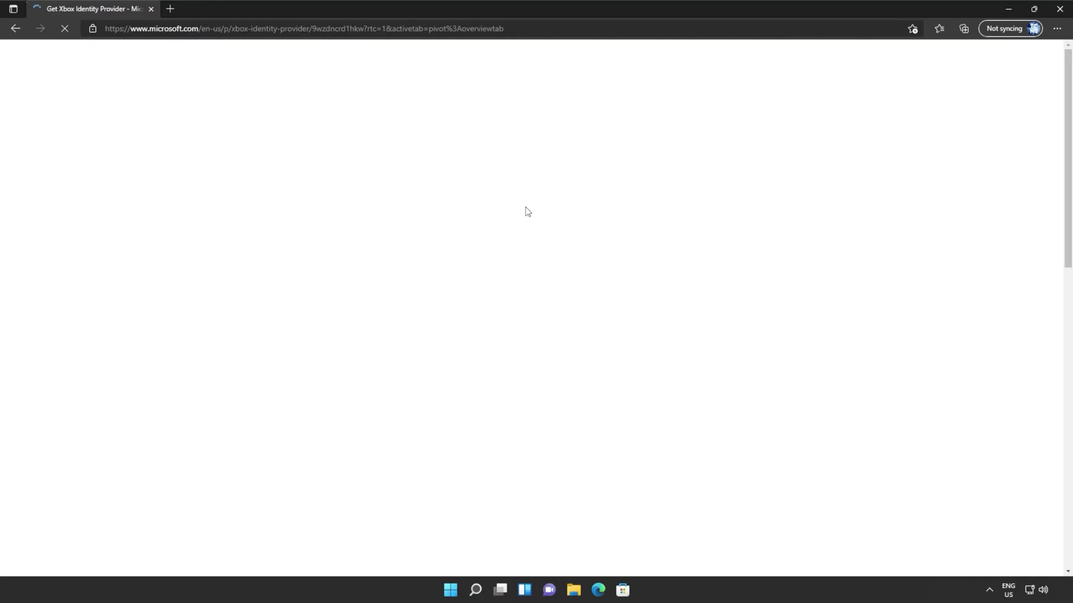
click(698, 253)
click(915, 143)
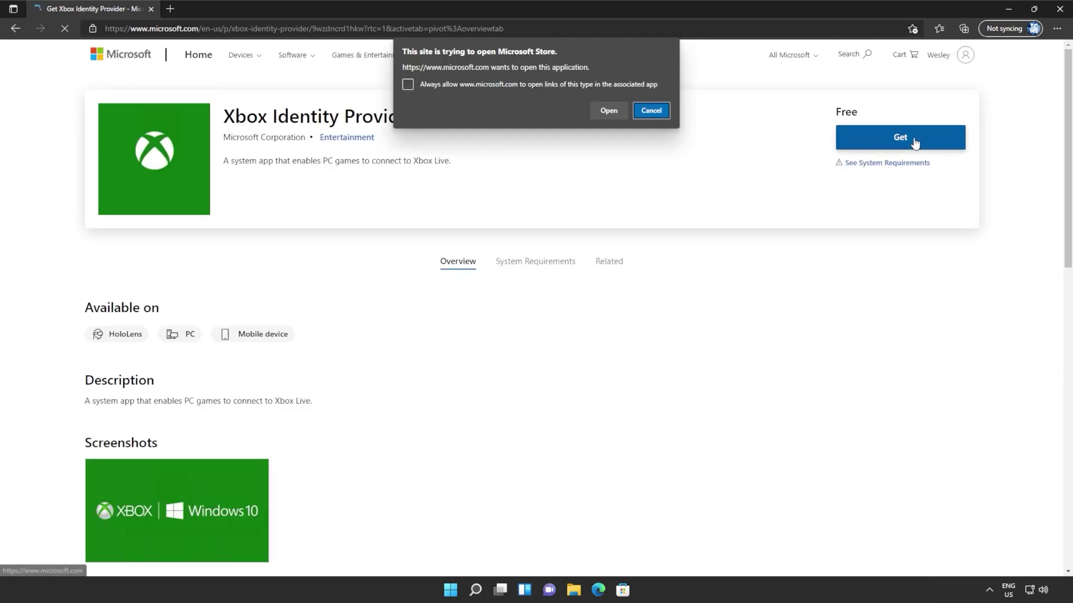
click(496, 84)
click(608, 111)
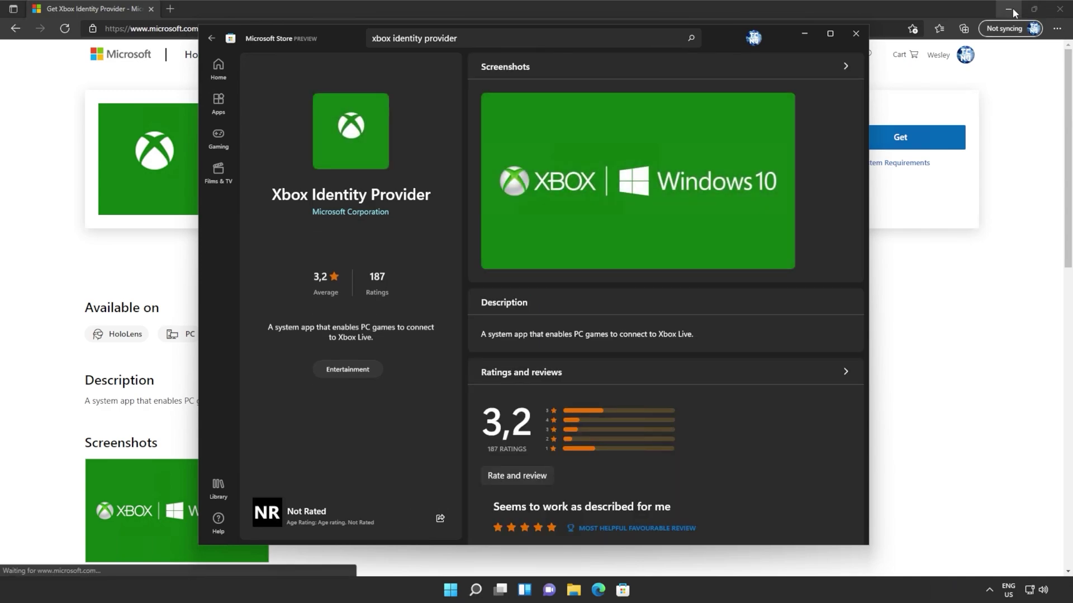
click(1013, 8)
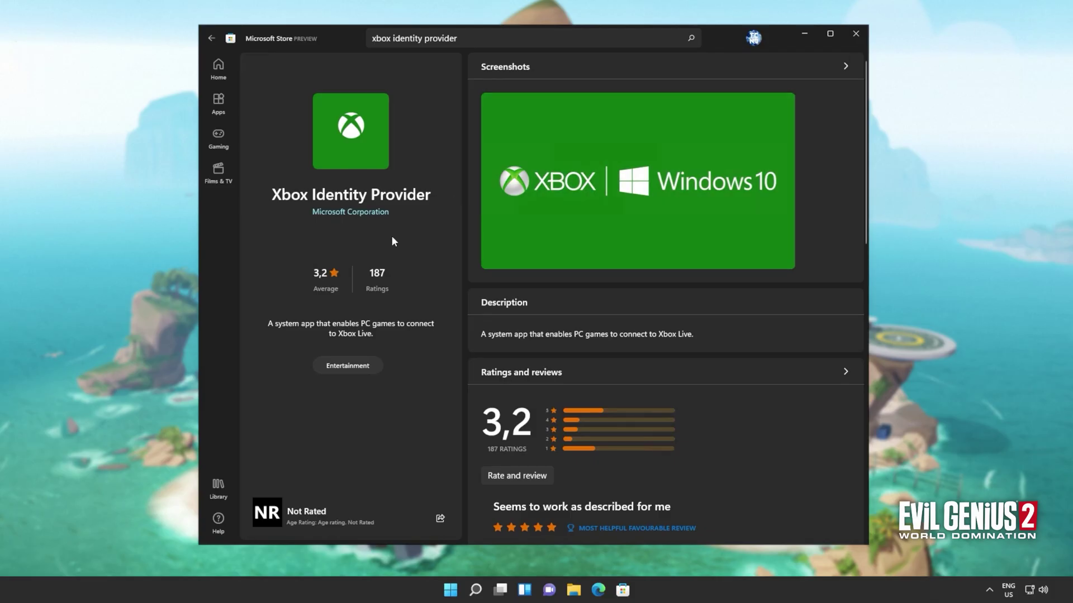
Look through the Xbox Identity Provider's Store page for an install option and the app details.
scroll(501, 259, down, 6)
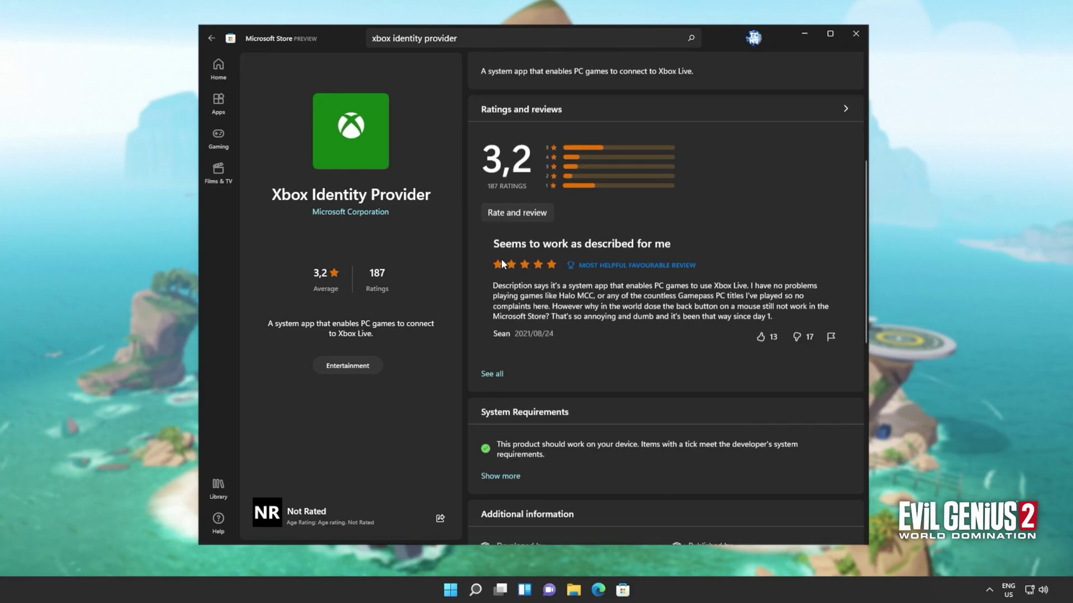
scroll(534, 142, up, 5)
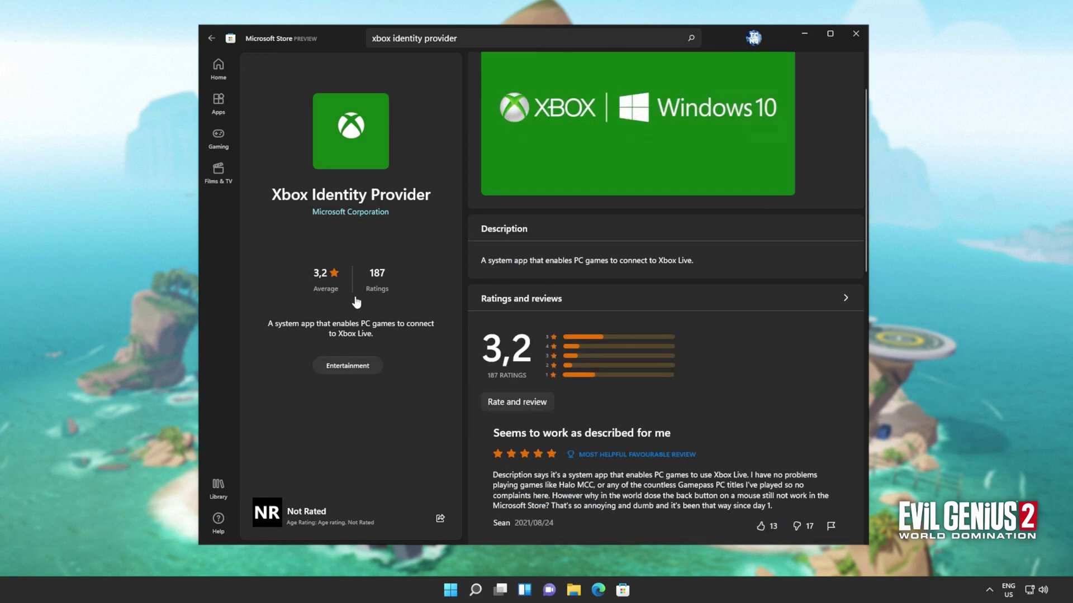
scroll(700, 309, down, 4)
scroll(588, 373, down, 7)
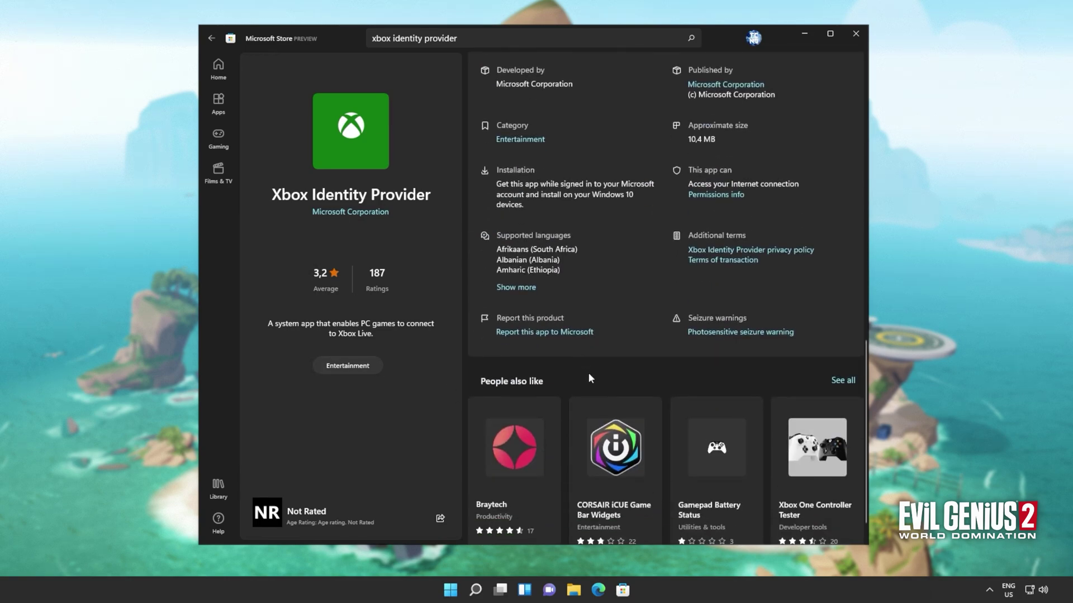
scroll(588, 373, up, 2)
Find Xbox Identity Provider in the Store library, check its additional options and look through the other library entries.
click(218, 486)
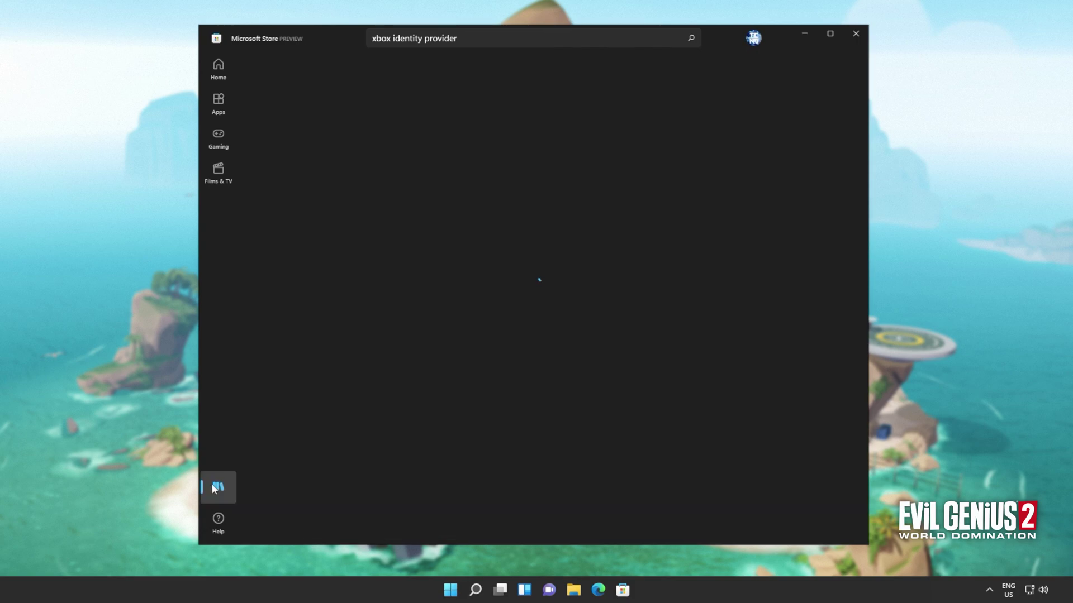
scroll(518, 351, down, 10)
scroll(419, 367, up, 1)
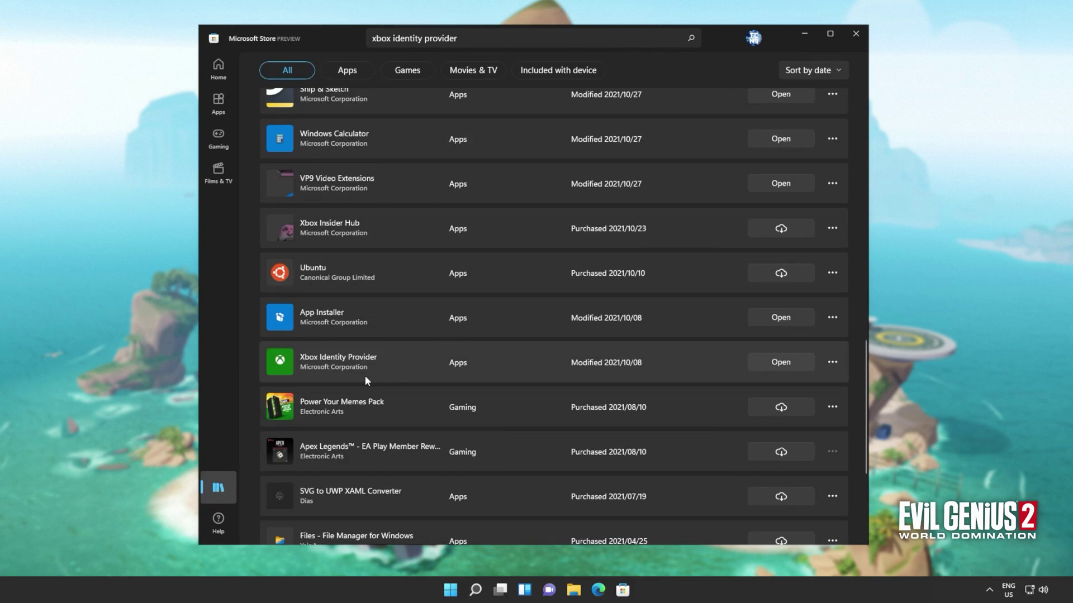
click(832, 363)
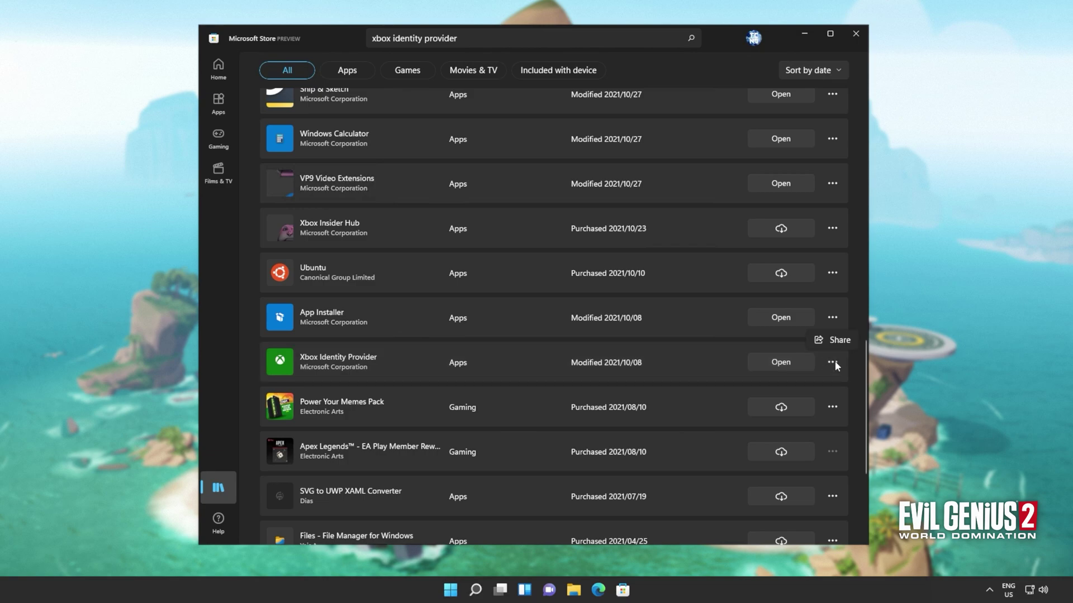
click(767, 359)
scroll(866, 284, up, 8)
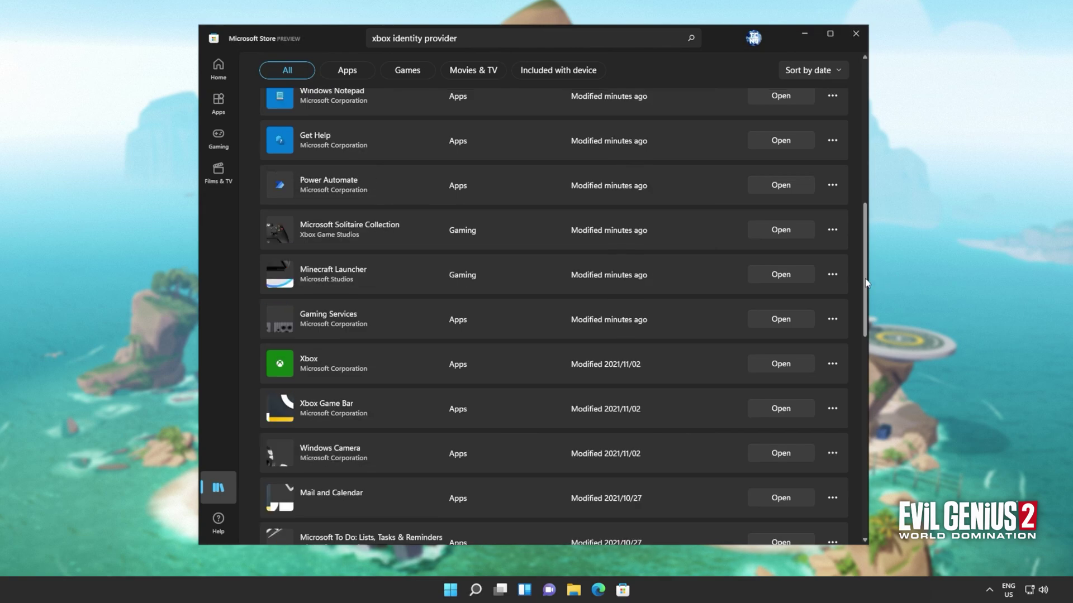
scroll(807, 282, down, 9)
scroll(807, 283, up, 3)
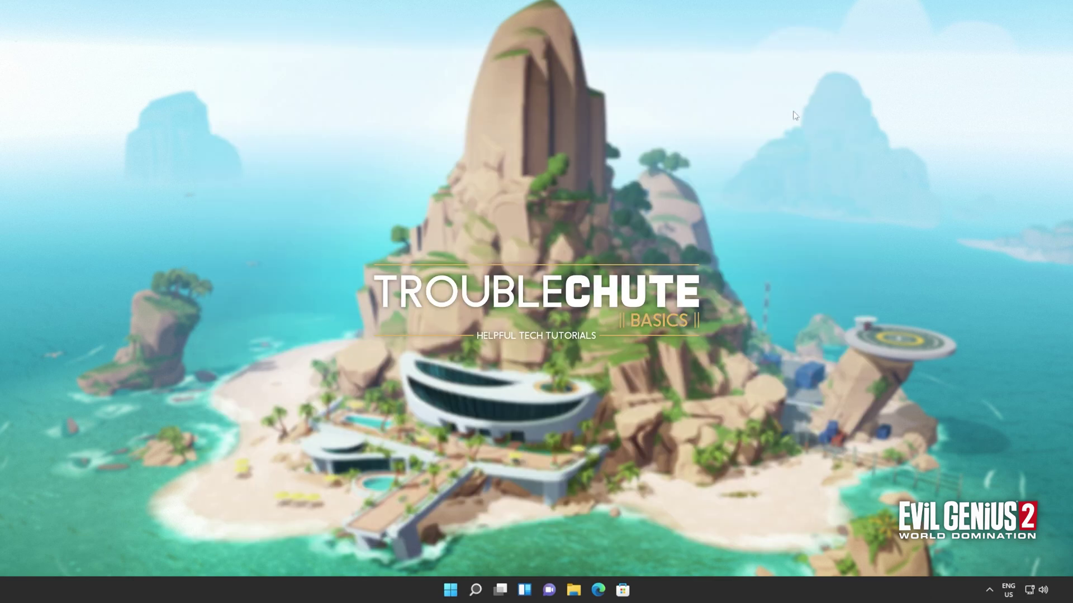
Open Windows PowerShell as administrator and allow it to make changes to the device.
key(super)
text(powershell)
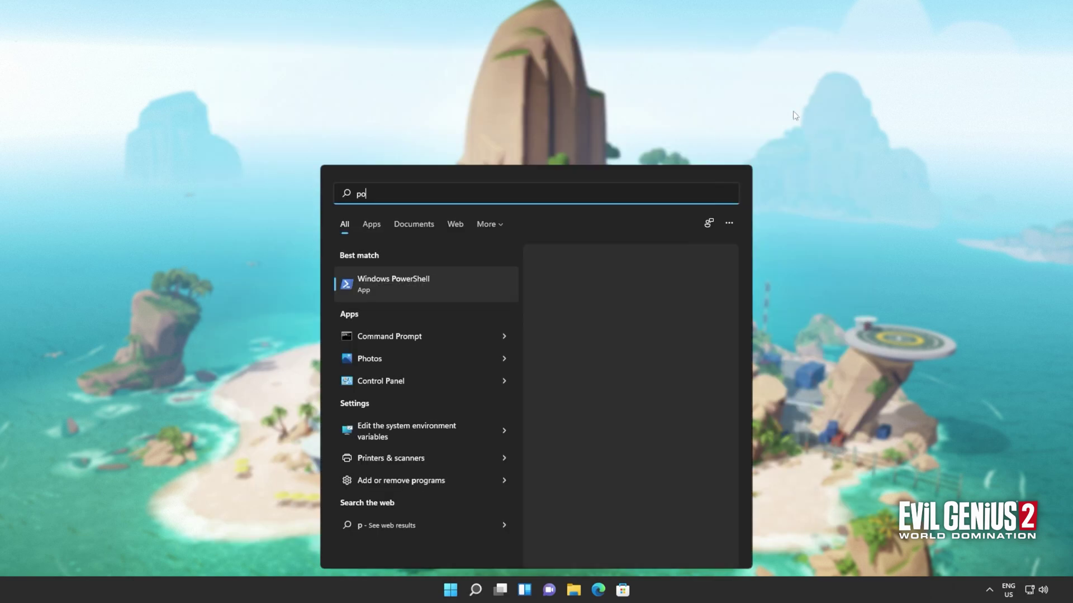
key(Tab)
key(Down)
key(Return)
key(Left)
key(Return)
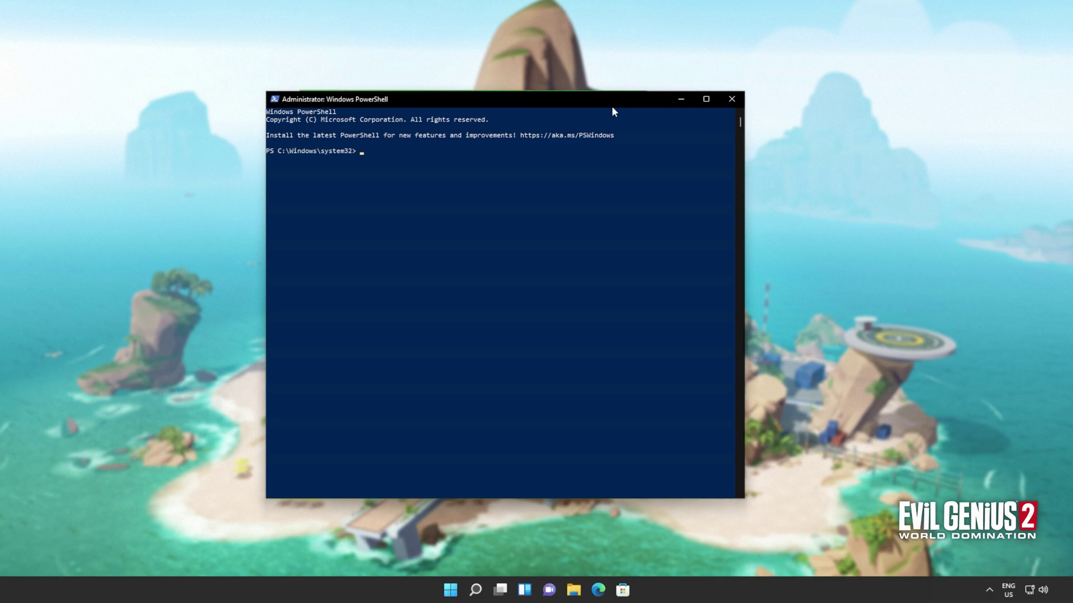
Re-register Gaming Services with Get-AppXPackage *GamingServices* -AllUsers | Foreach {Add-AppxPackage -DisableDevelopmentMode -Register "$($_.InstallLocation)\AppXManifest.xml"}.
text(Get-AppXPackage *GamingServices* -AllUsers | Foreach {Add-AppxPackage -DisableDevelopmentMode -Register "$($_.InstallLocation)\AppXManifest.xml"})
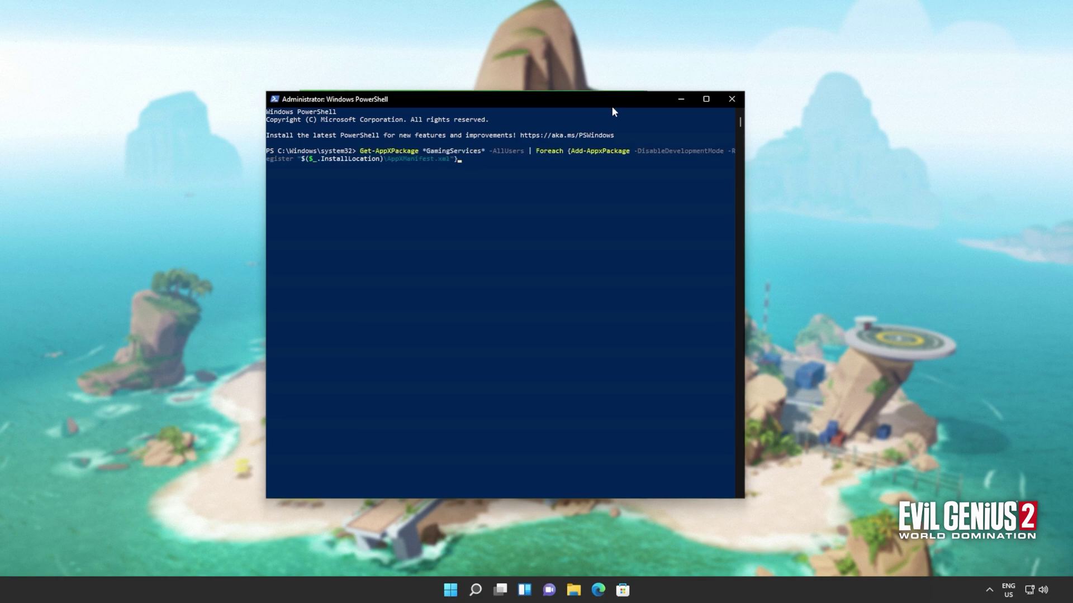
key(Return)
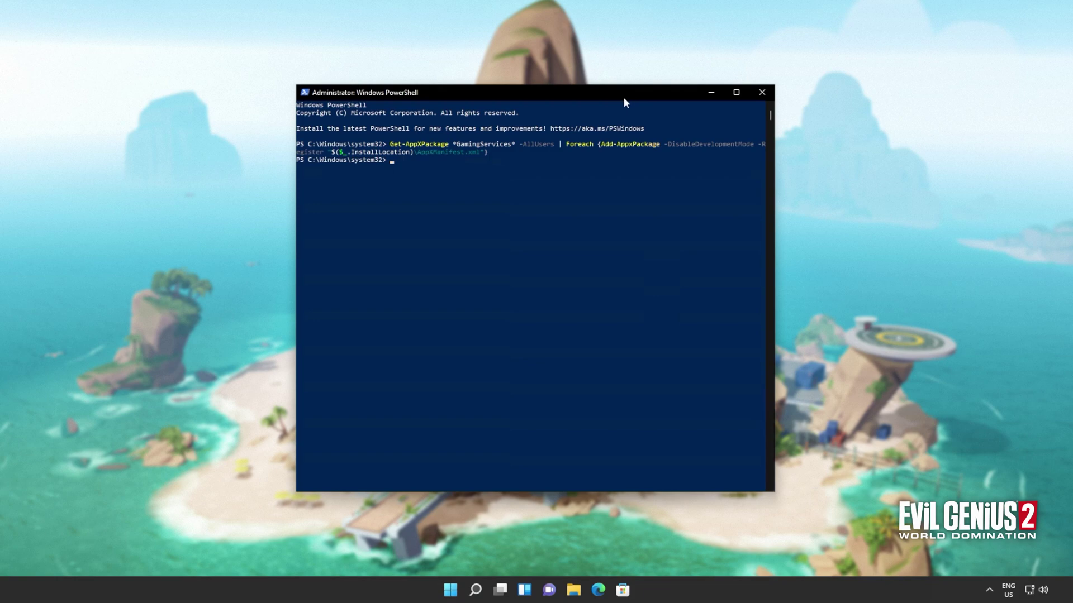
key(super)
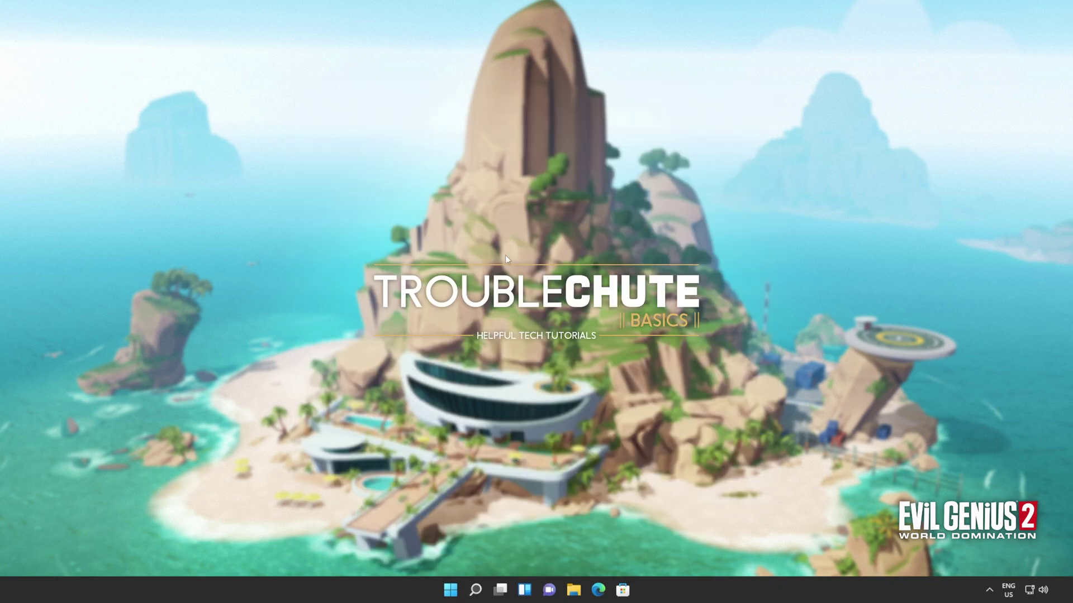
Open the Gaming Services Store page by running ms-windows-store://pdp/?productid=9MWPM2CQNLHN from the Run dialog.
key(super+r)
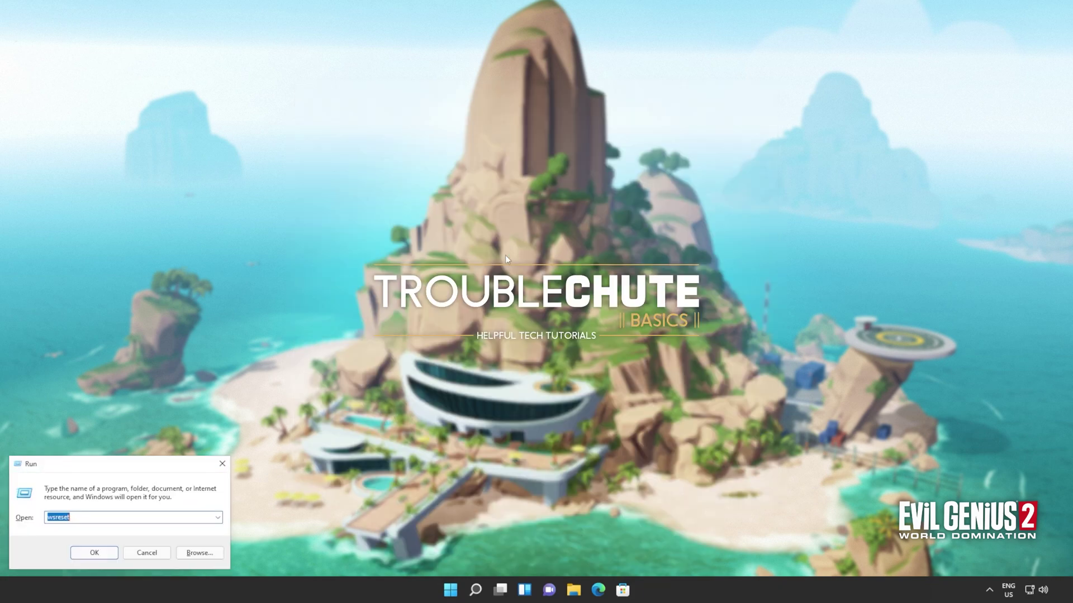
drag(154, 457, 562, 234)
text(ms-windows-store://pdp/?productid=9MWPM2CQNLHN)
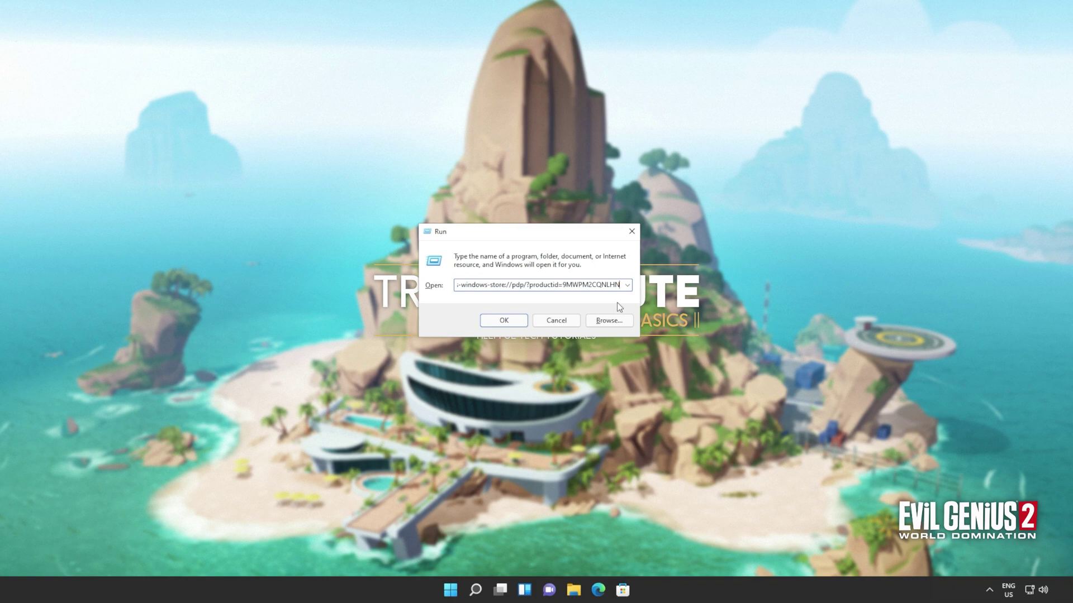
click(517, 320)
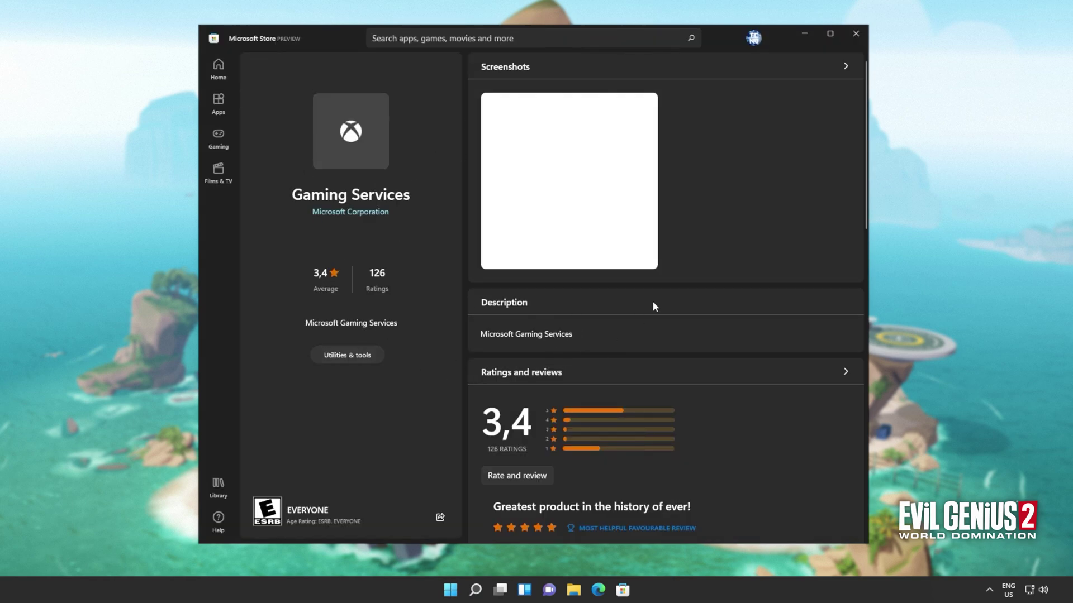
Check the Gaming Services page, then sort the Store library by name to look for Gaming Services.
scroll(615, 300, down, 10)
scroll(668, 305, up, 10)
click(225, 487)
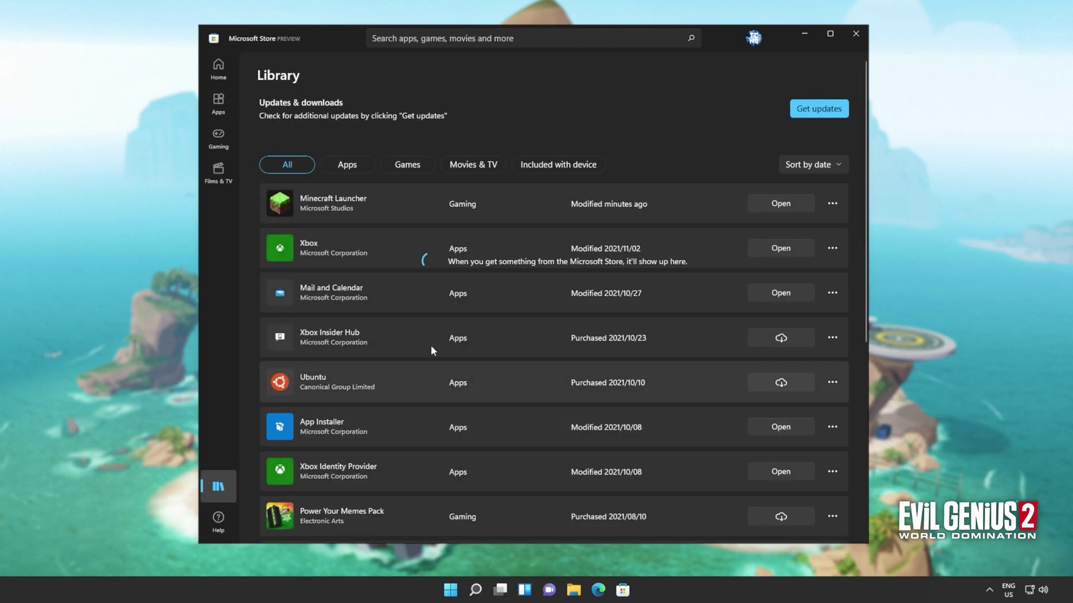
click(797, 166)
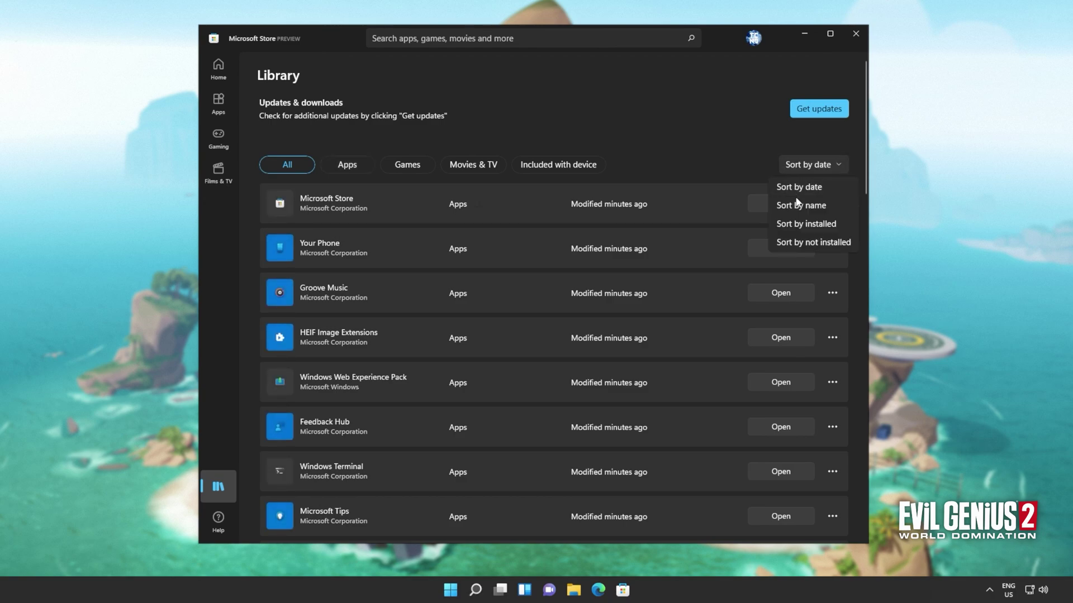
click(796, 200)
scroll(390, 322, down, 2)
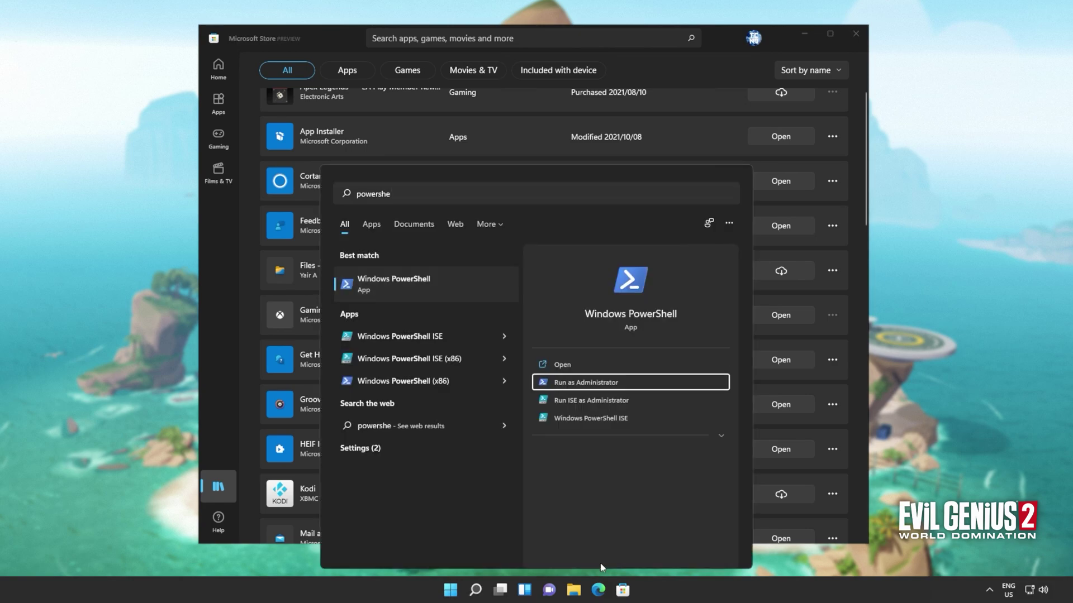
Open Windows PowerShell as administrator and run the pasted Gaming Services re-registration command.
key(Return)
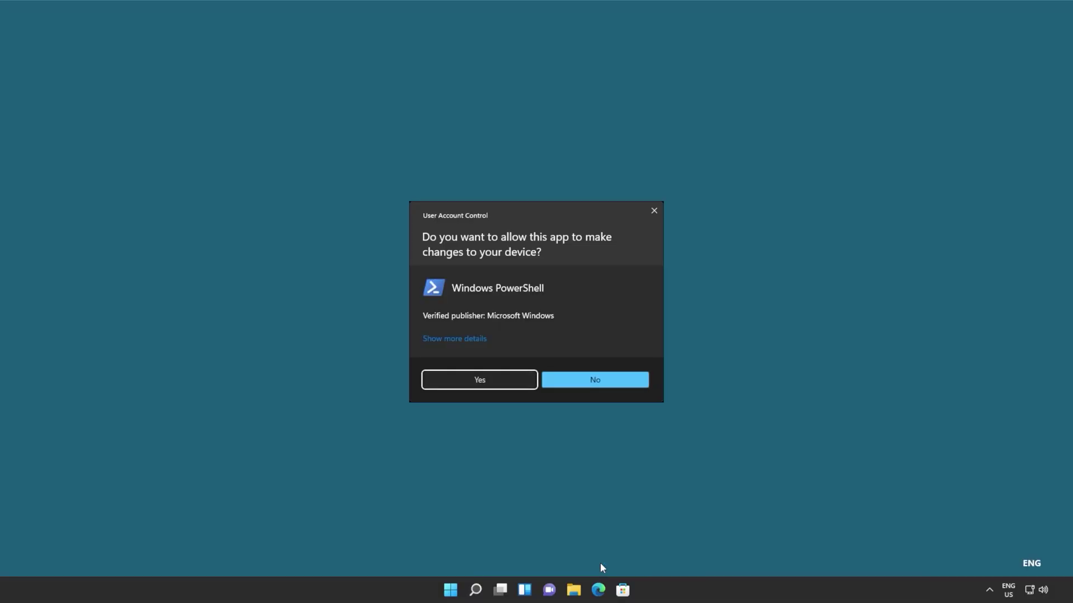
key(Return)
drag(398, 97, 615, 96)
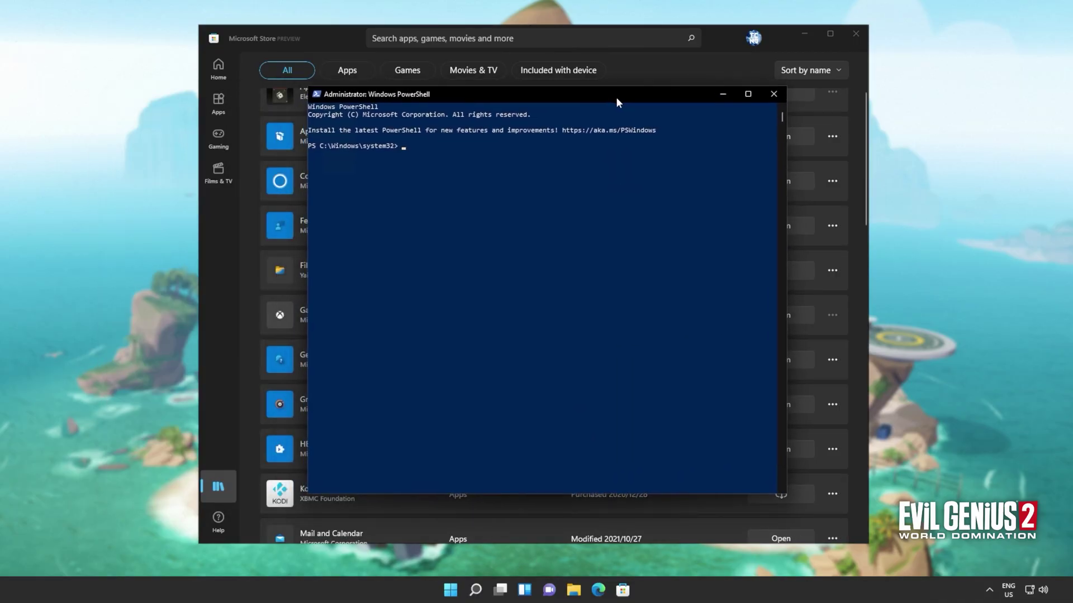
right_click(626, 148)
key(Return)
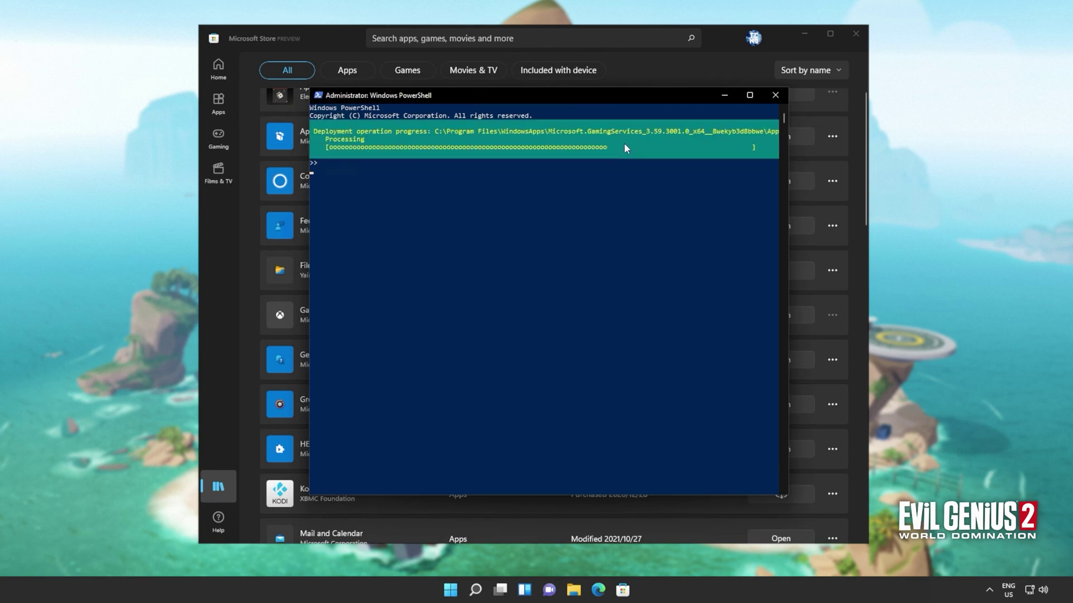